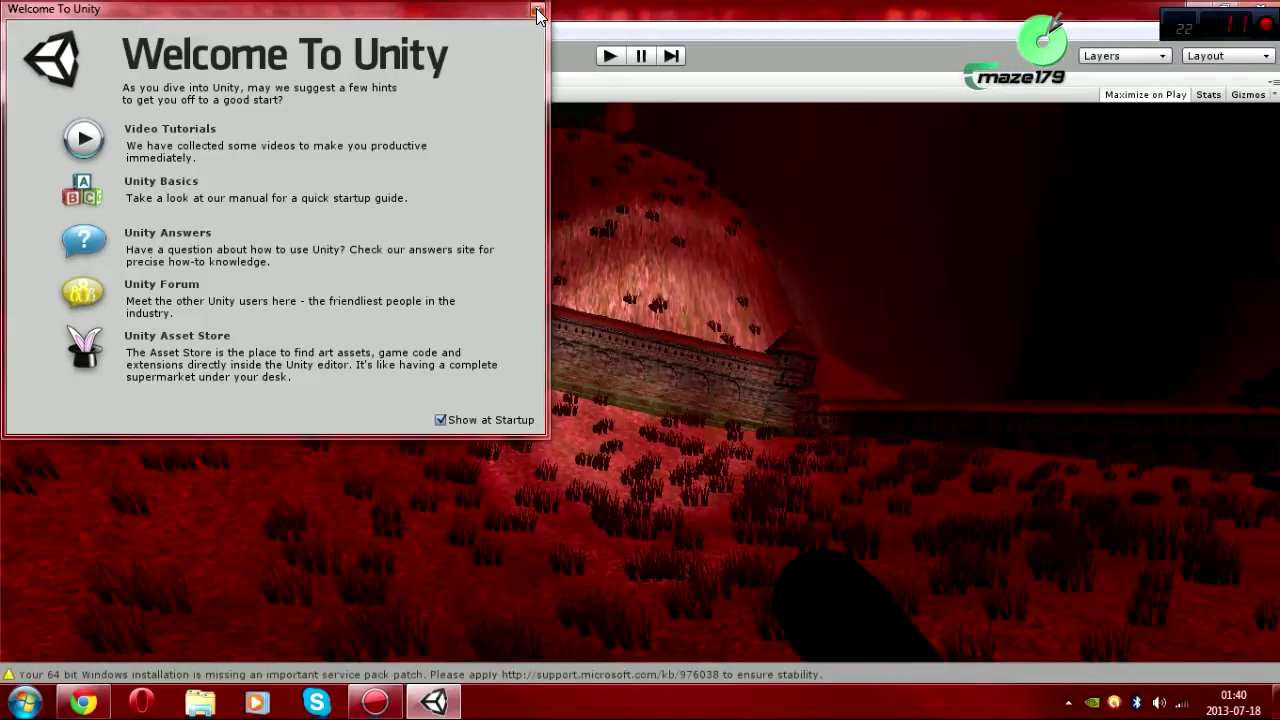
- Close the Welcome window, un-maximize the Game view, and run a quick play-mode test of the scene
left_click(536, 10)
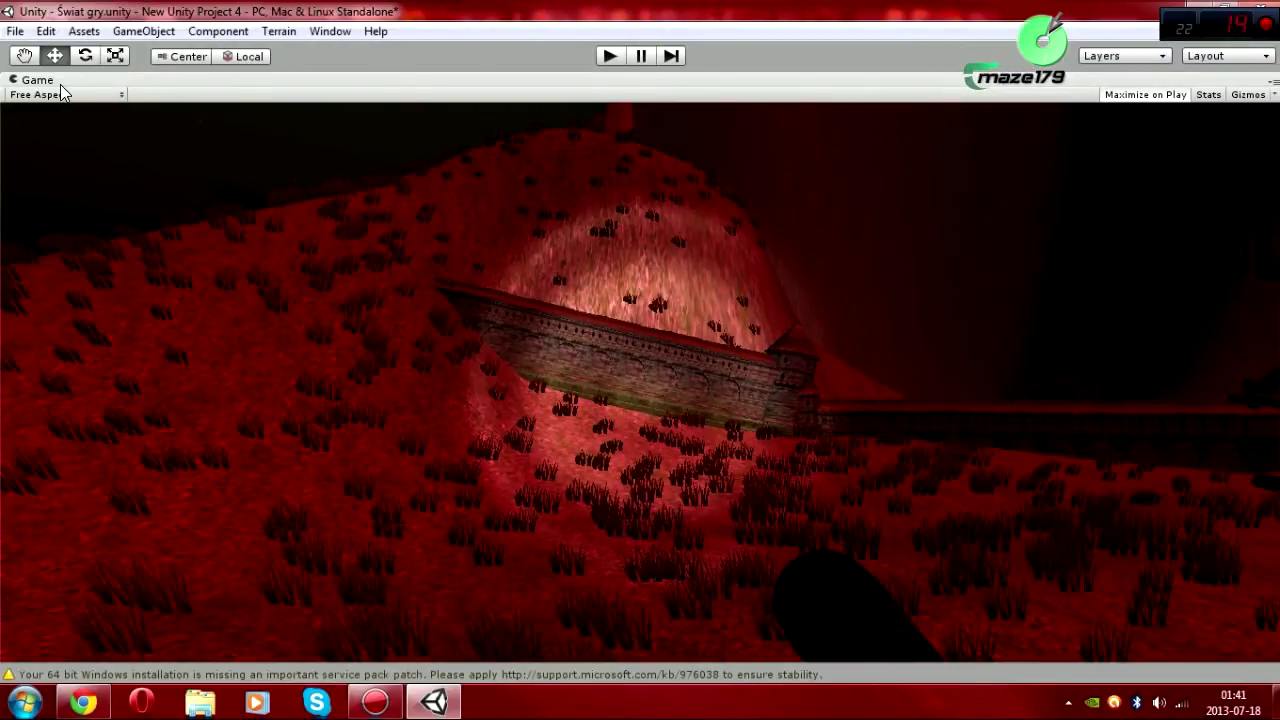
right_click(1256, 82)
left_click(1237, 90)
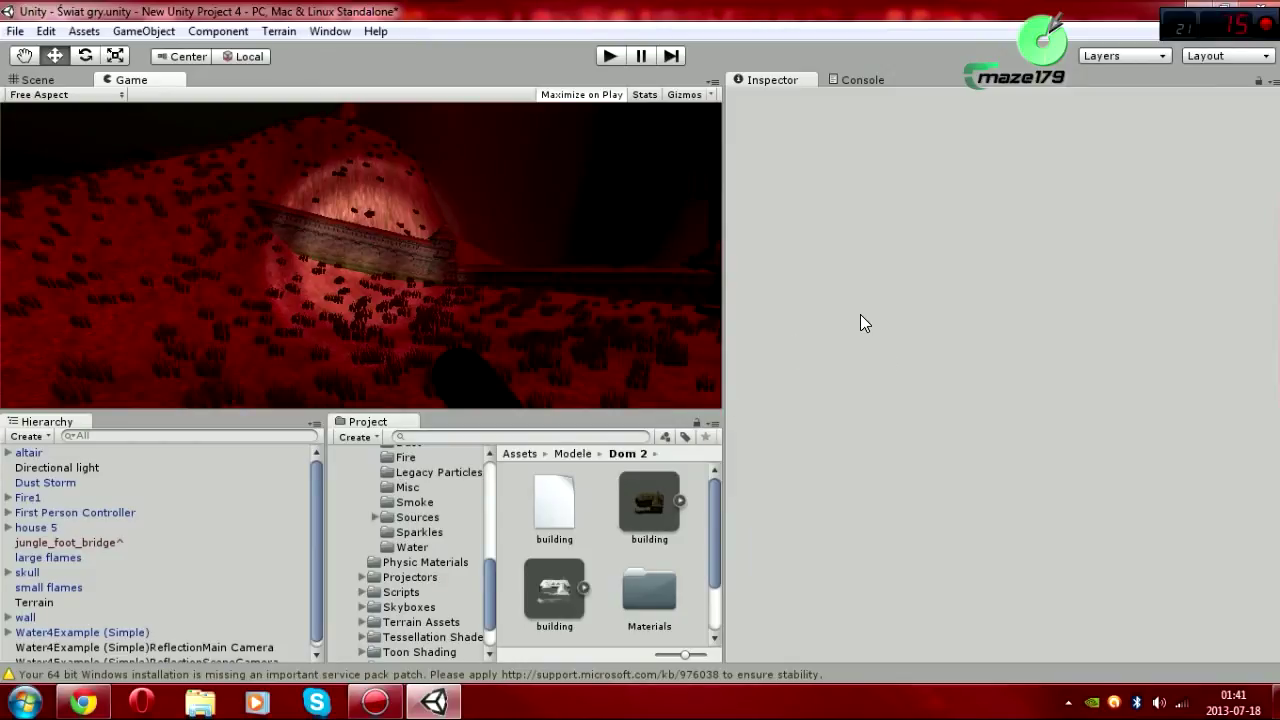
left_click(609, 56)
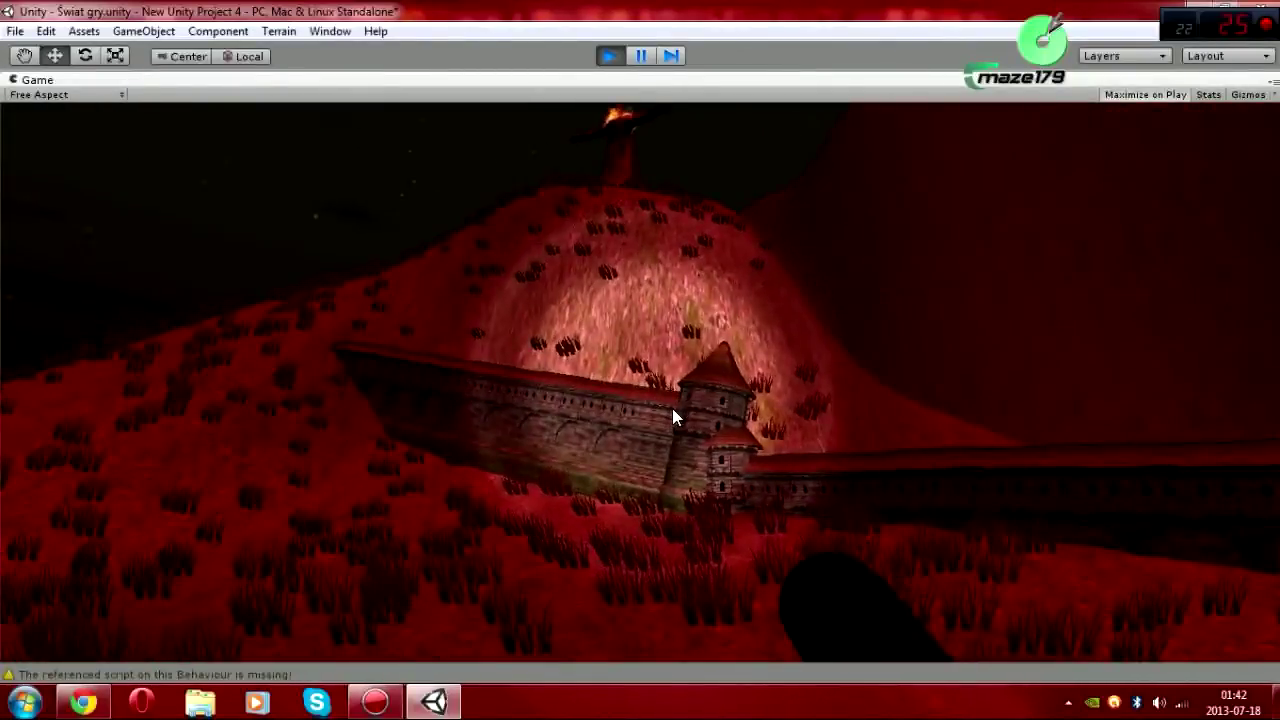
left_click(608, 57)
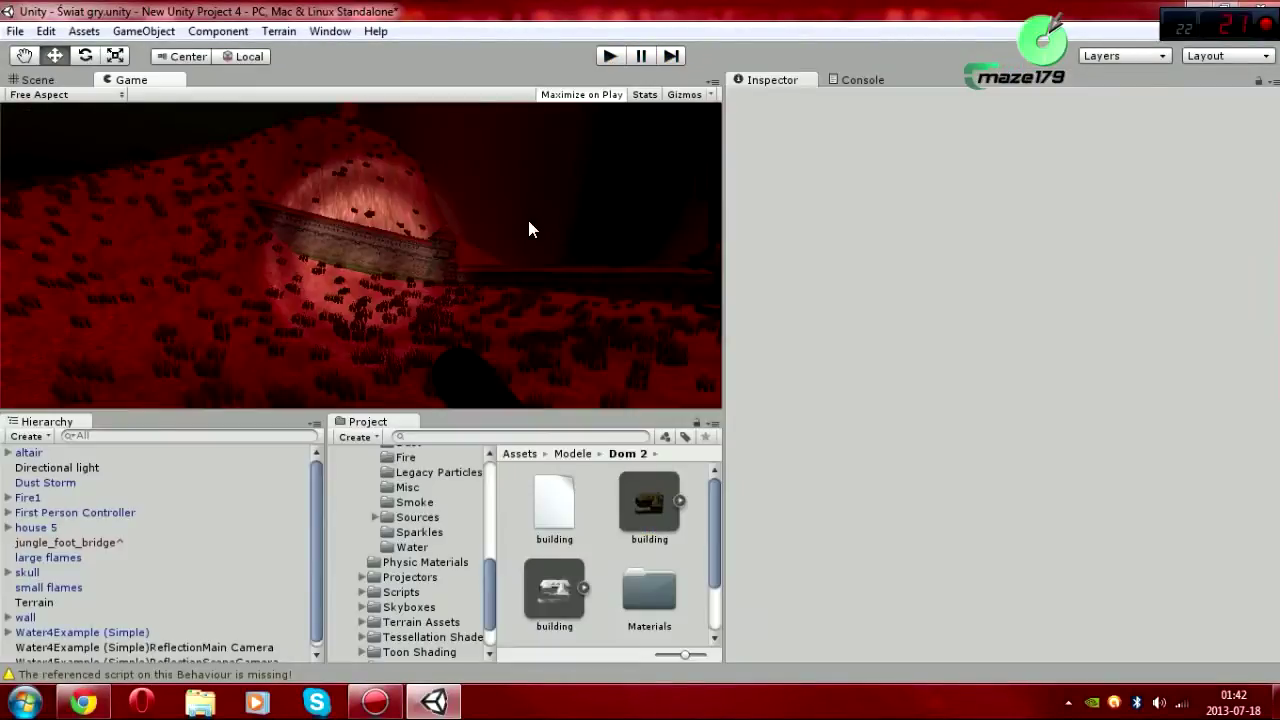
- In the Scene view, frame the First Person Controller
left_click(38, 81)
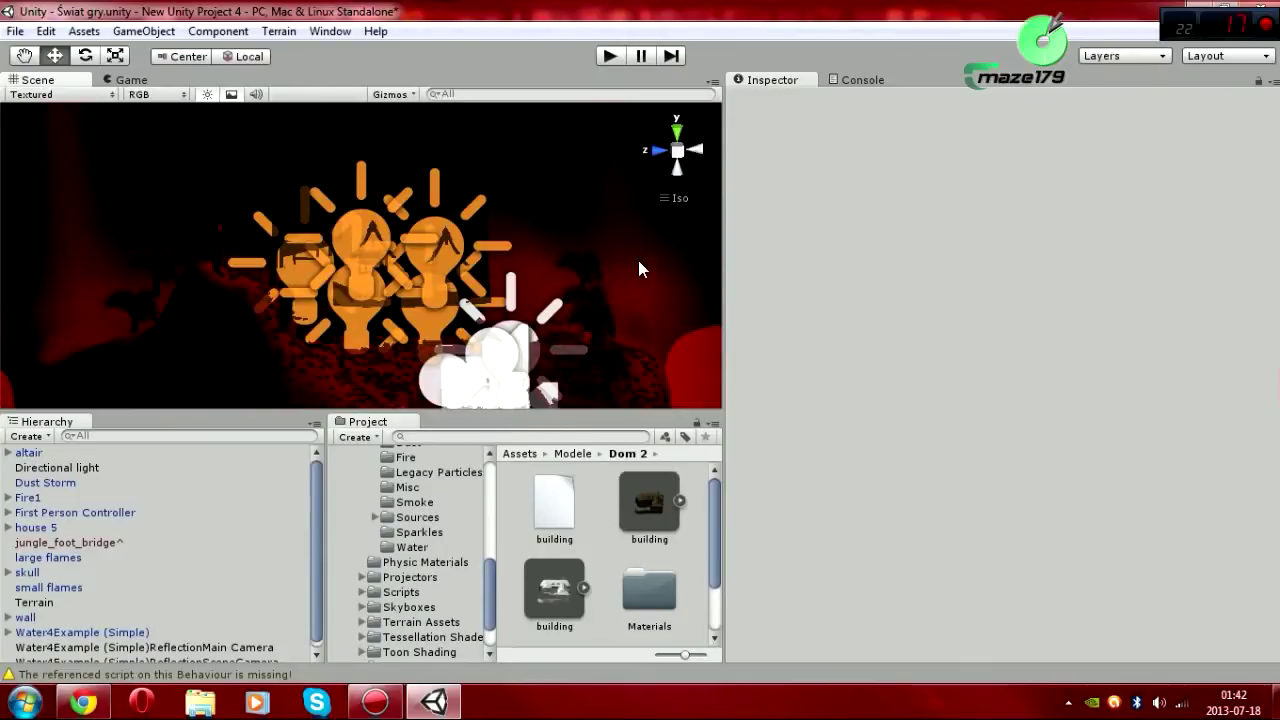
middle_click_drag(638, 262, 628, 123)
mouse_move(628, 130)
right_mouse_down()
mouse_move(338, 345)
mouse_move(174, 220)
right_mouse_up()
scroll(110, 478, "down", 1)
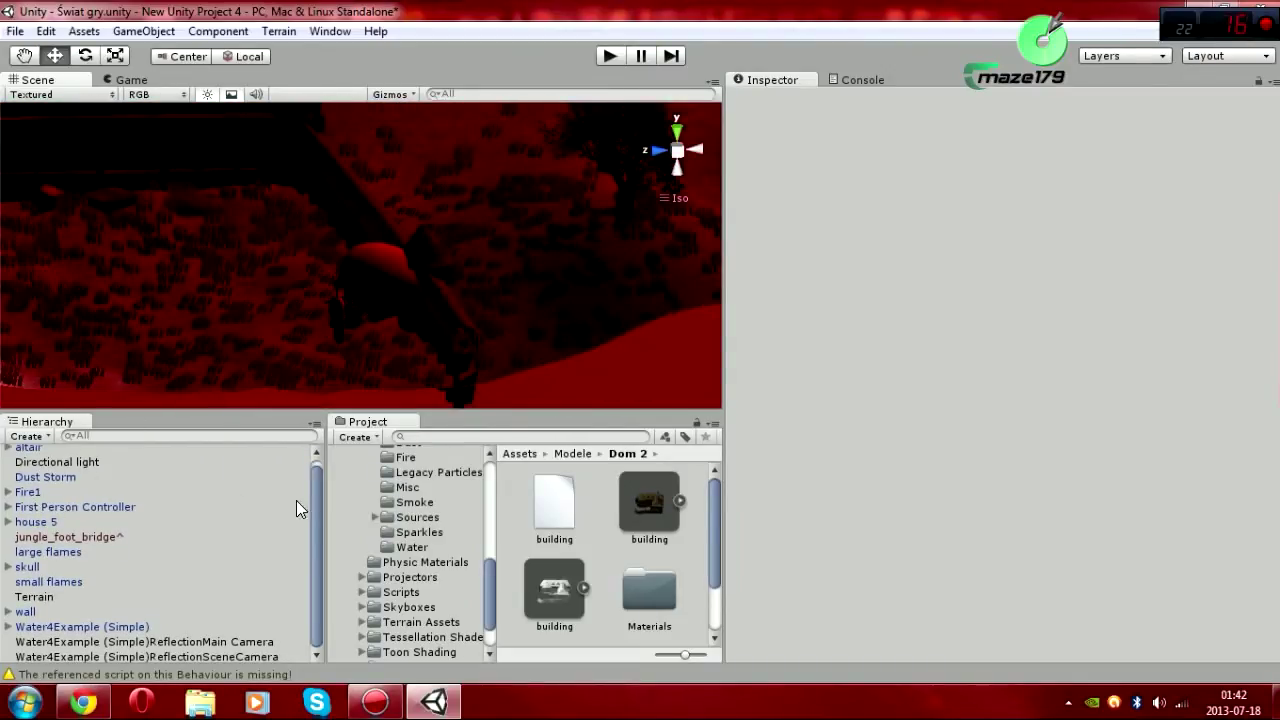
left_click_drag(312, 514, 130, 476)
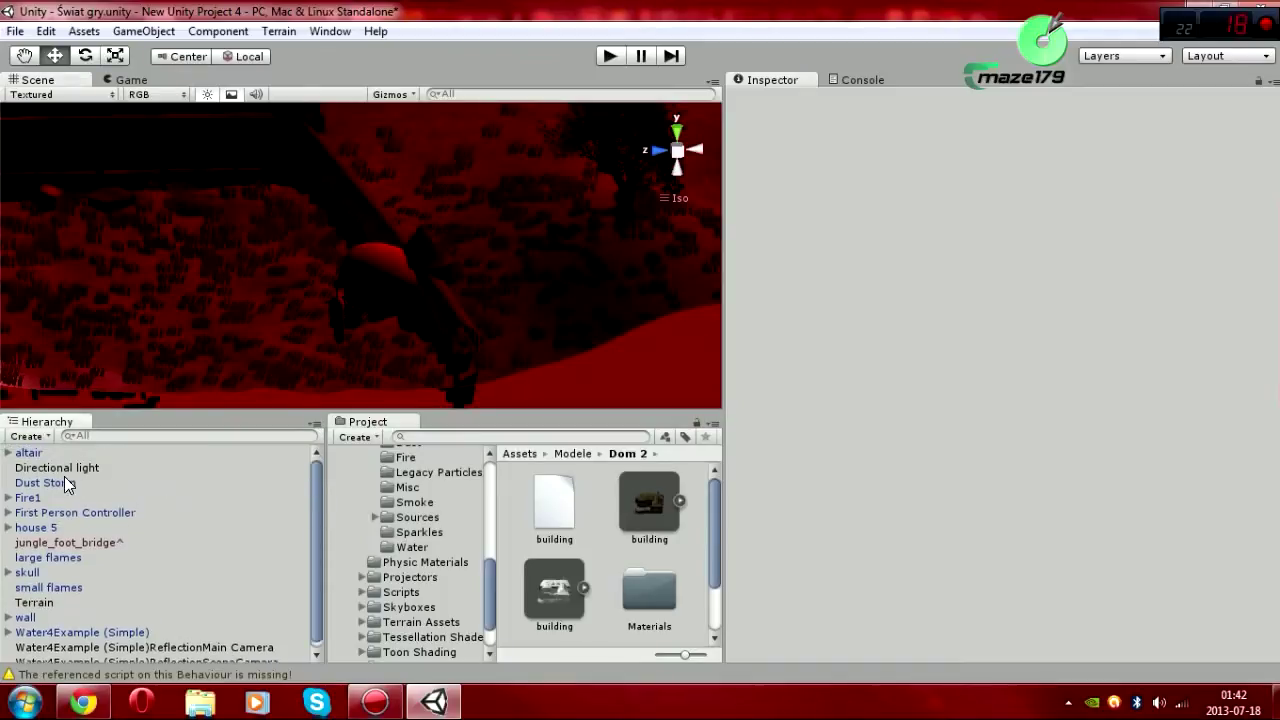
double_click(64, 512)
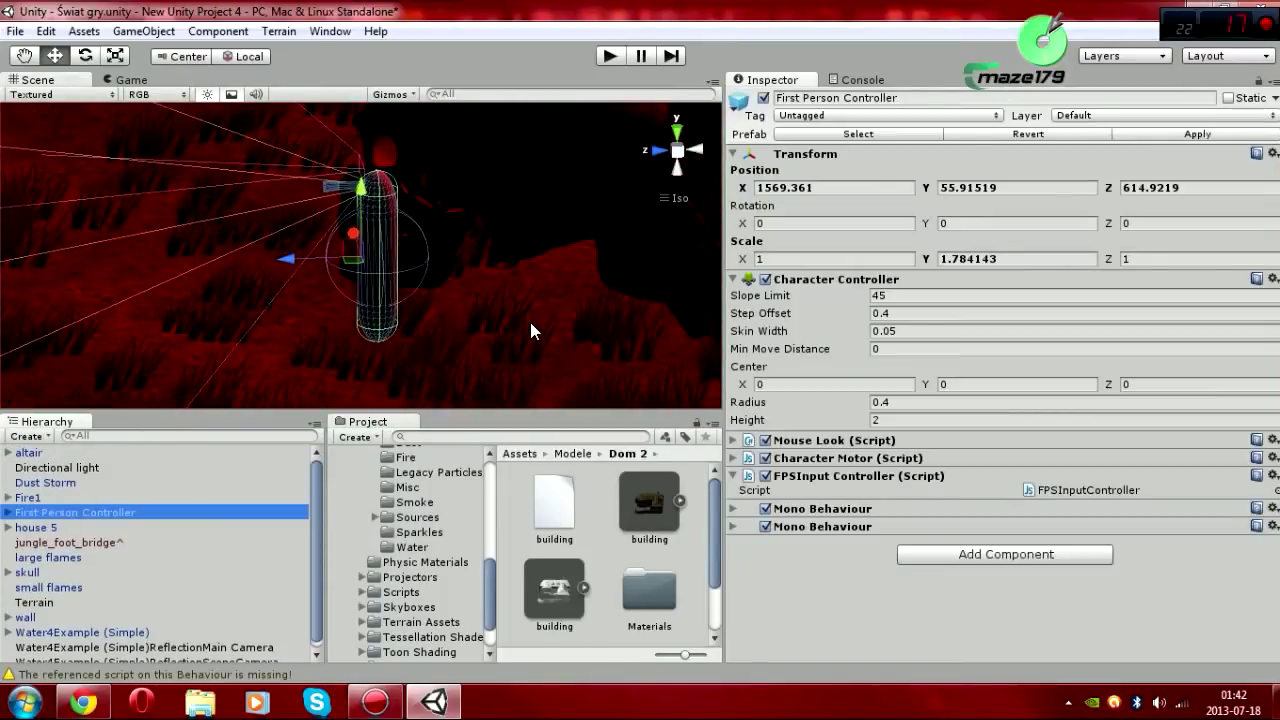
- Orbit around the player capsule and select the flashlight model on it
left_click(240, 289)
mouse_move(240, 289)
left_mouse_down("alt")
mouse_move(303, 313)
mouse_move(157, 314)
left_mouse_up("alt")
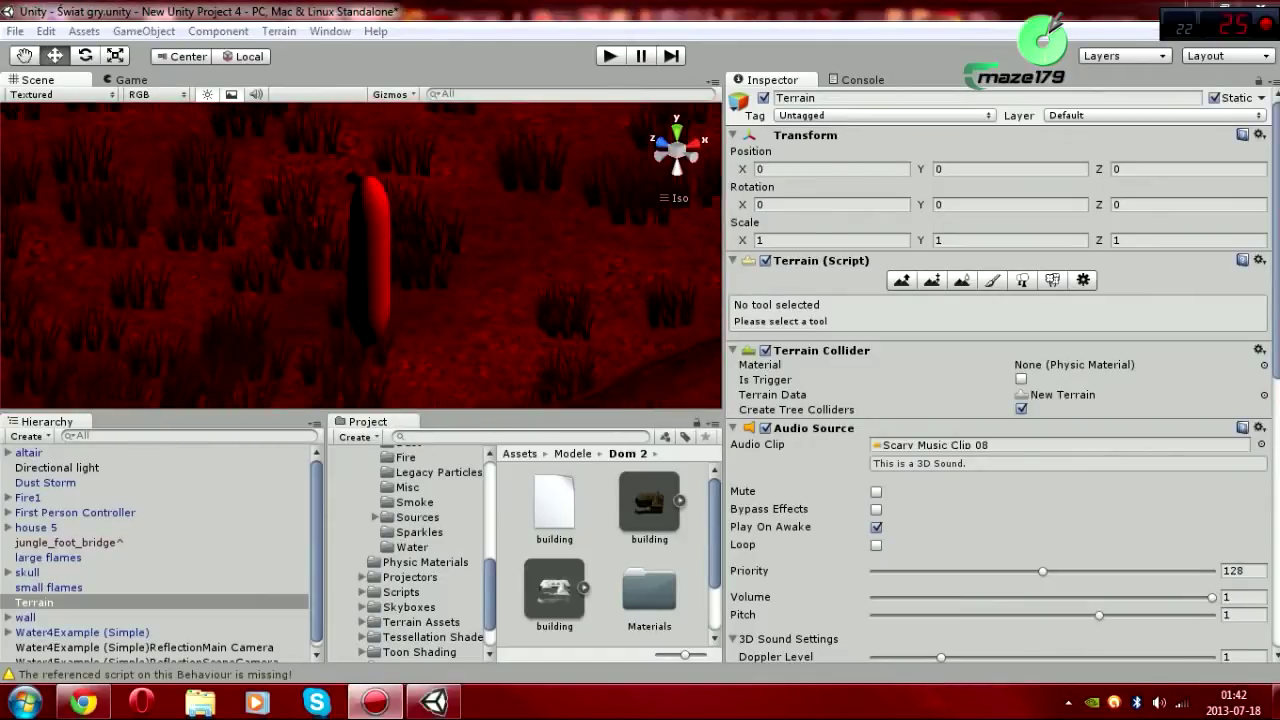
left_click_drag(623, 260, 129, 266, "alt")
mouse_move(356, 276)
left_mouse_down("alt")
mouse_move(115, 277)
mouse_move(317, 255)
left_mouse_up("alt")
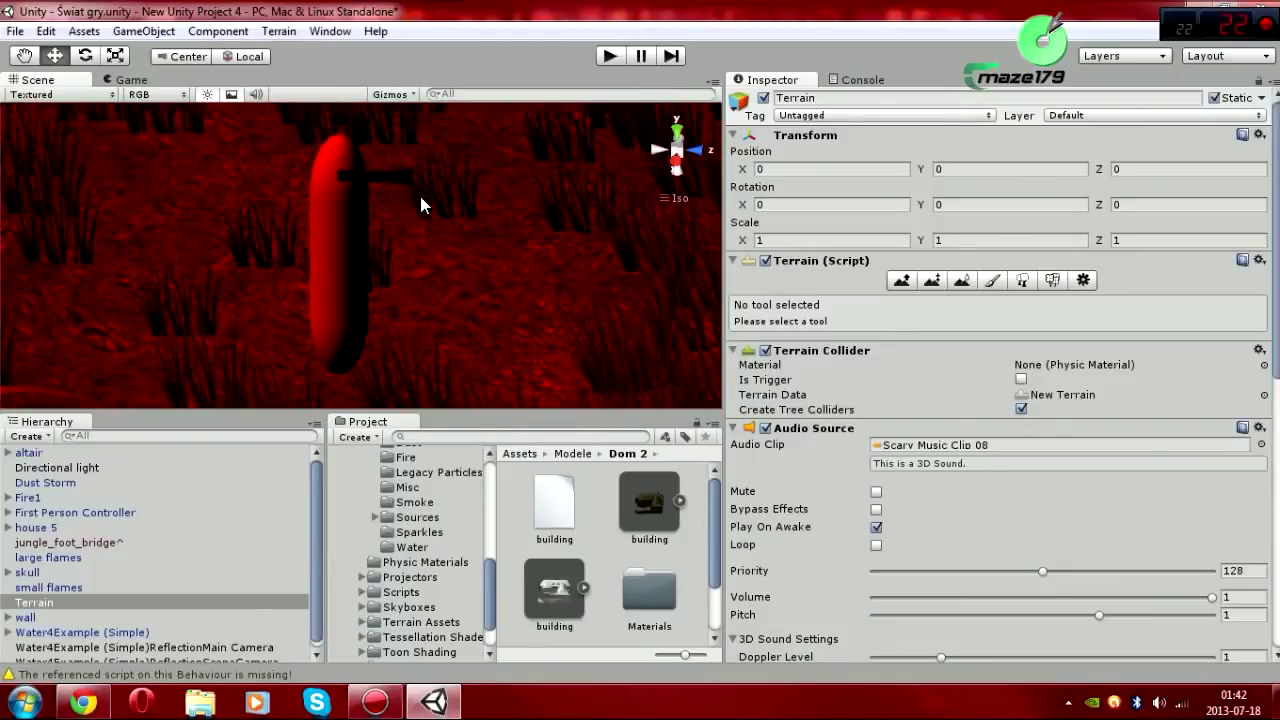
left_click_drag(420, 204, 404, 198, "alt")
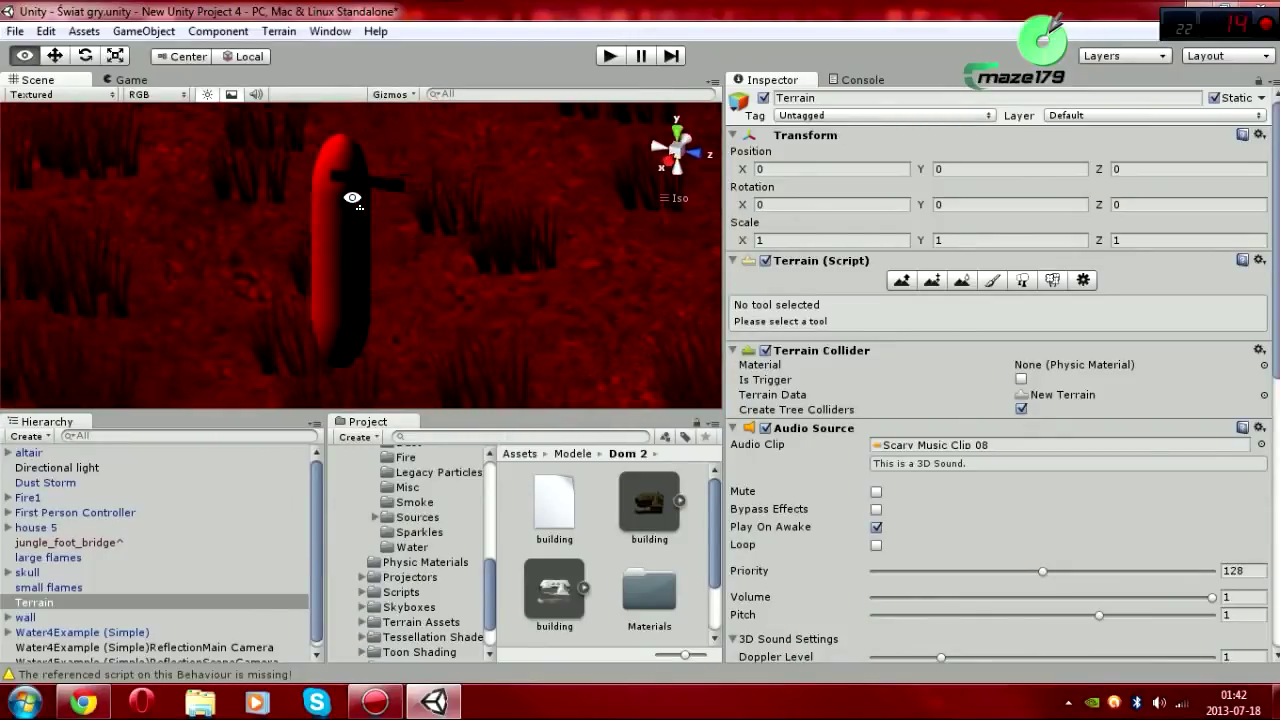
left_click(402, 190)
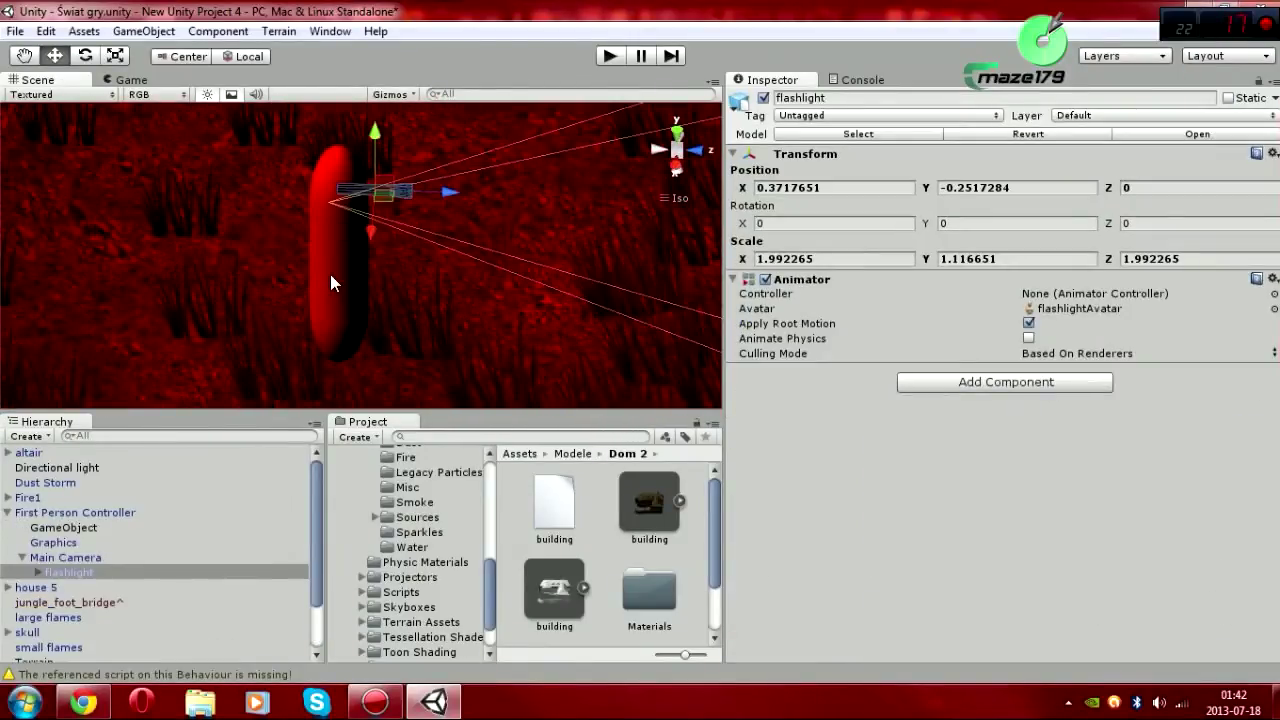
- Inspect the First Person Controller's children: GameObject, Graphics and Main Camera
left_click(328, 314)
left_click(398, 195)
left_click(30, 513)
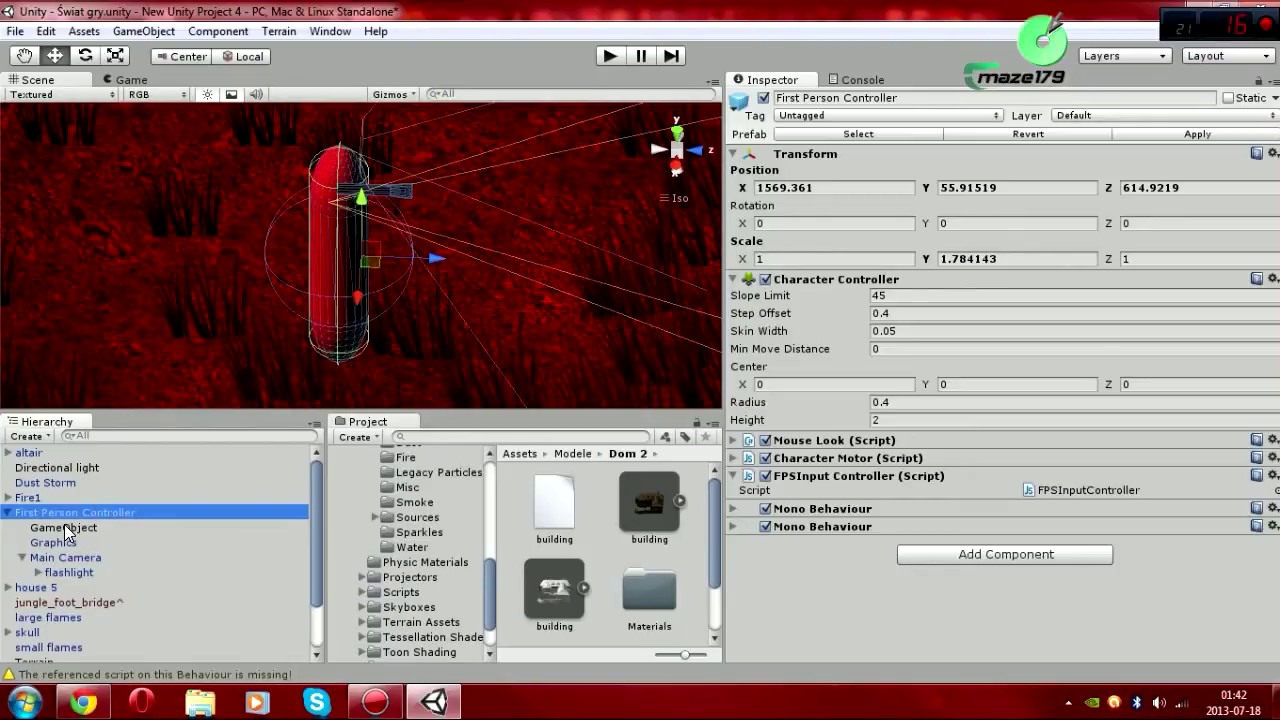
left_click(64, 526)
left_click(60, 542)
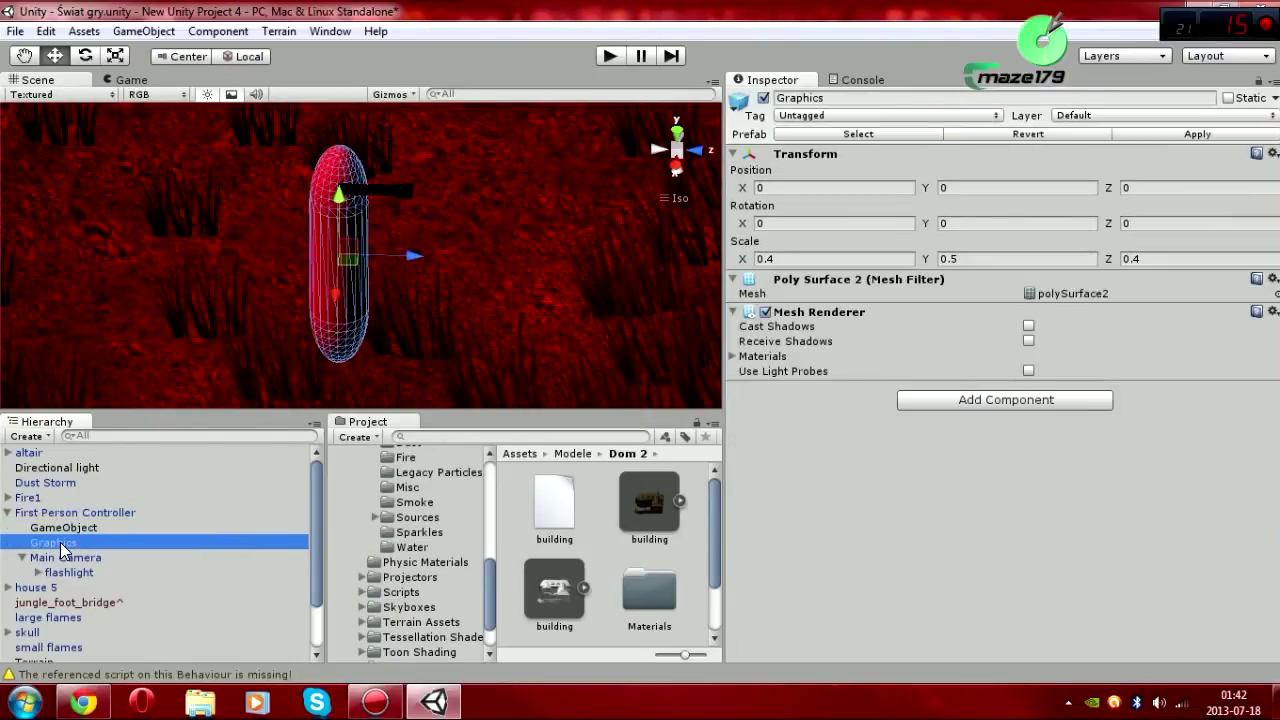
left_click(60, 557)
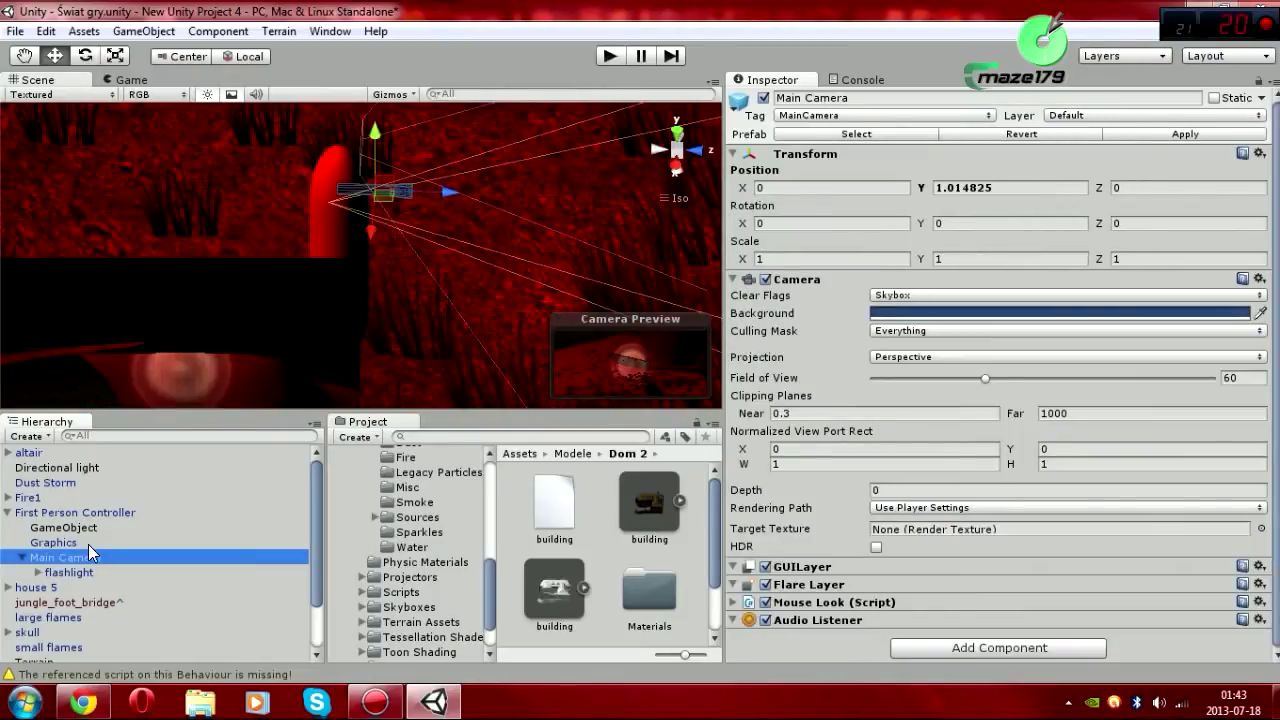
- Expand the flashlight under Main Camera and select its Spotlight child
left_click(66, 572)
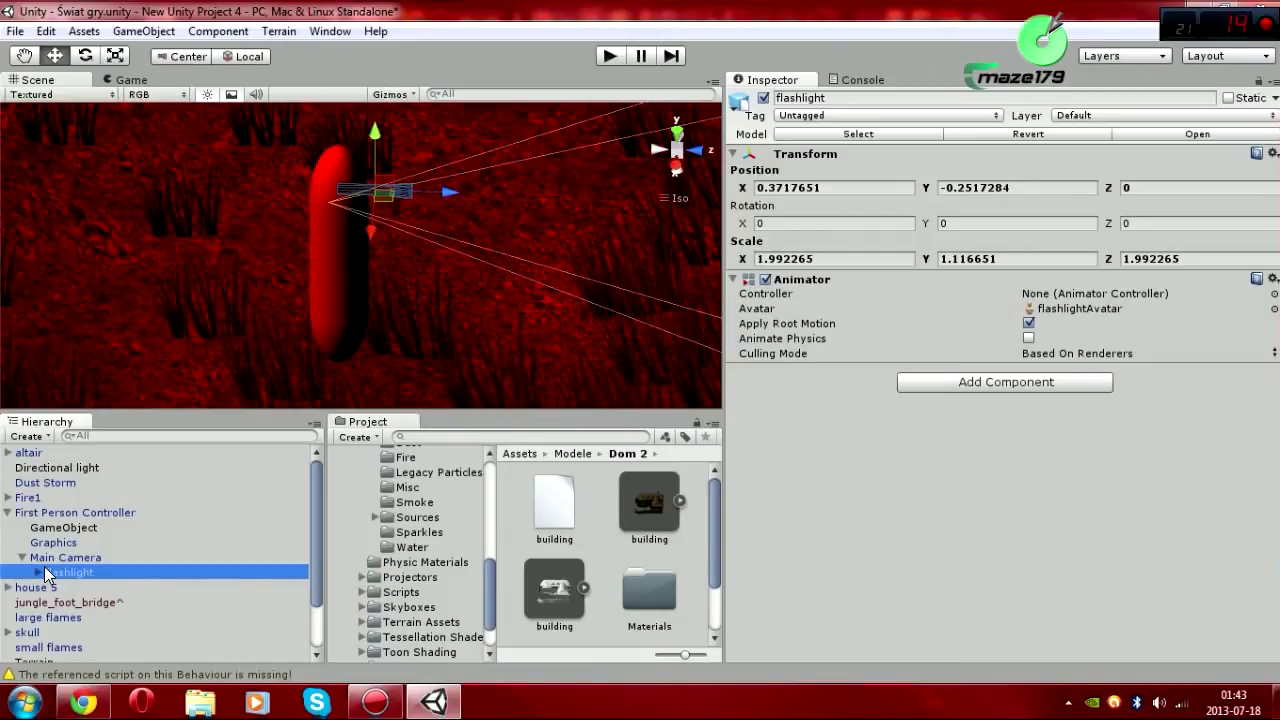
left_click(39, 569)
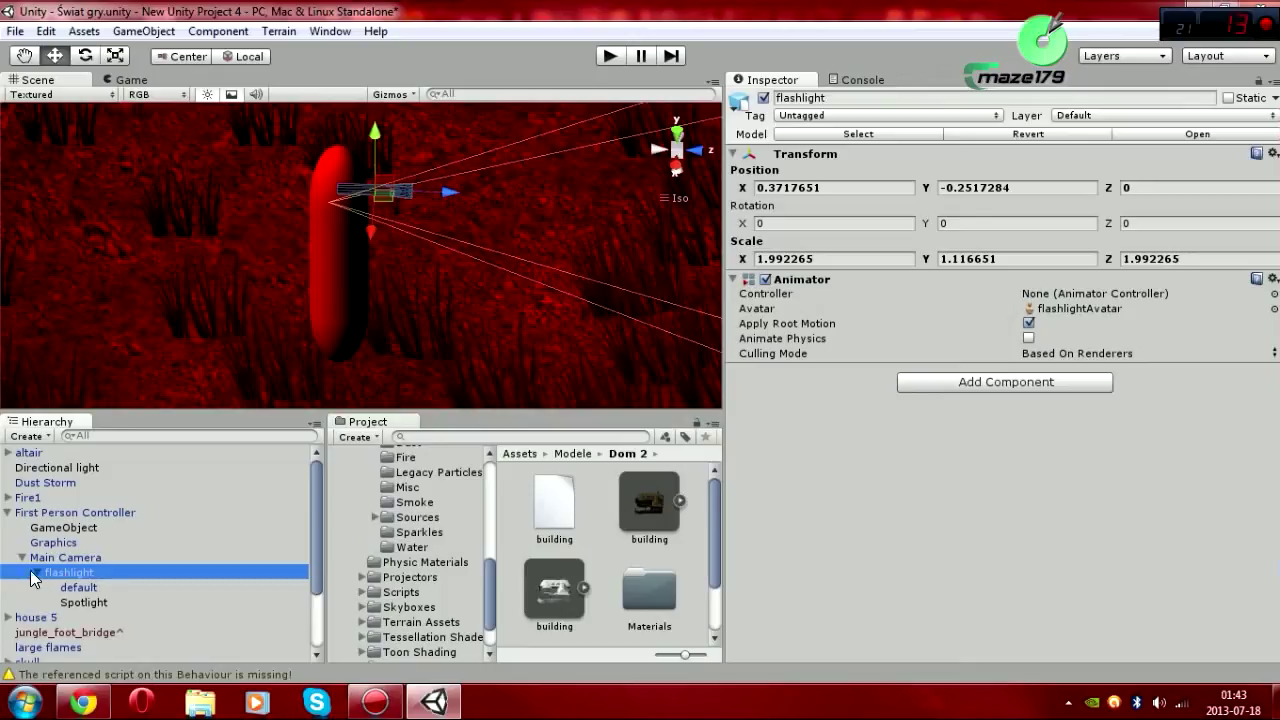
left_click(100, 603)
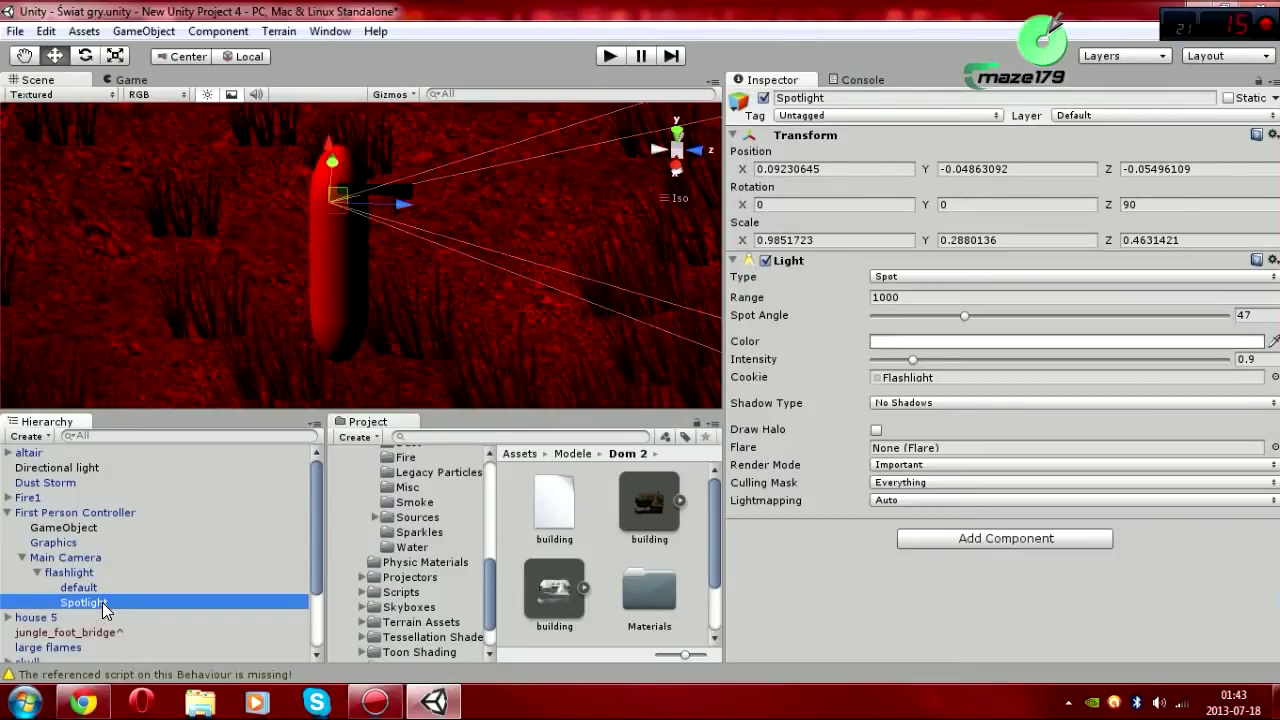
- Set the Spotlight's spot angle to 47.9 and intensity to 1.26, then locate its Flashlight cookie texture
mouse_move(254, 324)
left_mouse_down("alt")
mouse_move(426, 316)
mouse_move(264, 195)
mouse_move(364, 316)
left_mouse_up("alt")
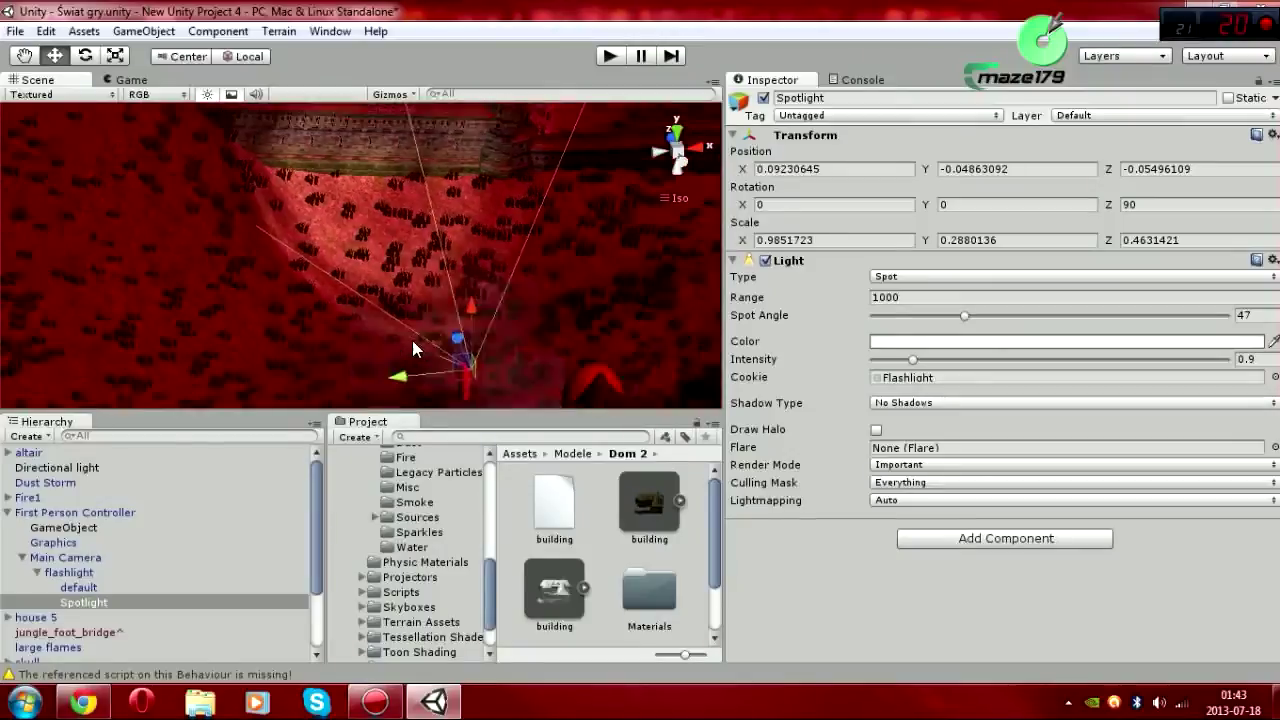
left_click_drag(356, 248, 362, 286, "alt")
mouse_move(958, 316)
left_mouse_down()
mouse_move(972, 314)
mouse_move(960, 318)
left_mouse_up()
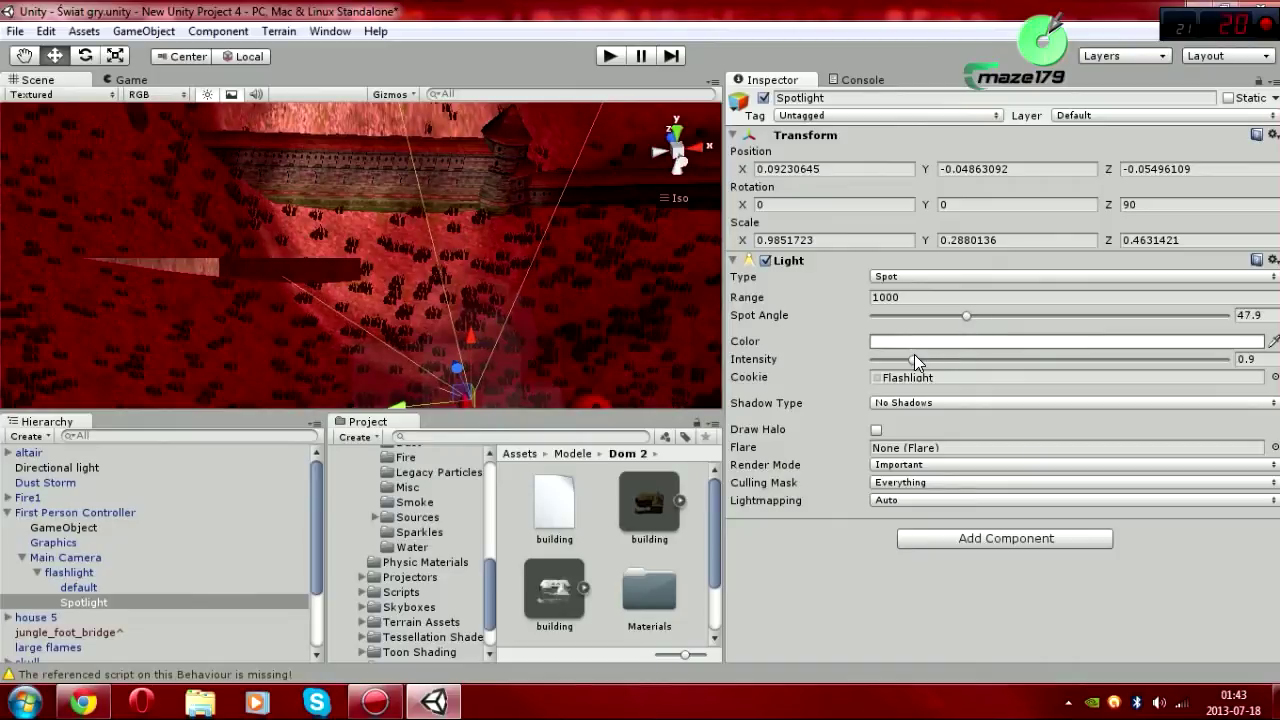
mouse_move(909, 355)
left_mouse_down()
mouse_move(1050, 352)
mouse_move(926, 361)
left_mouse_up()
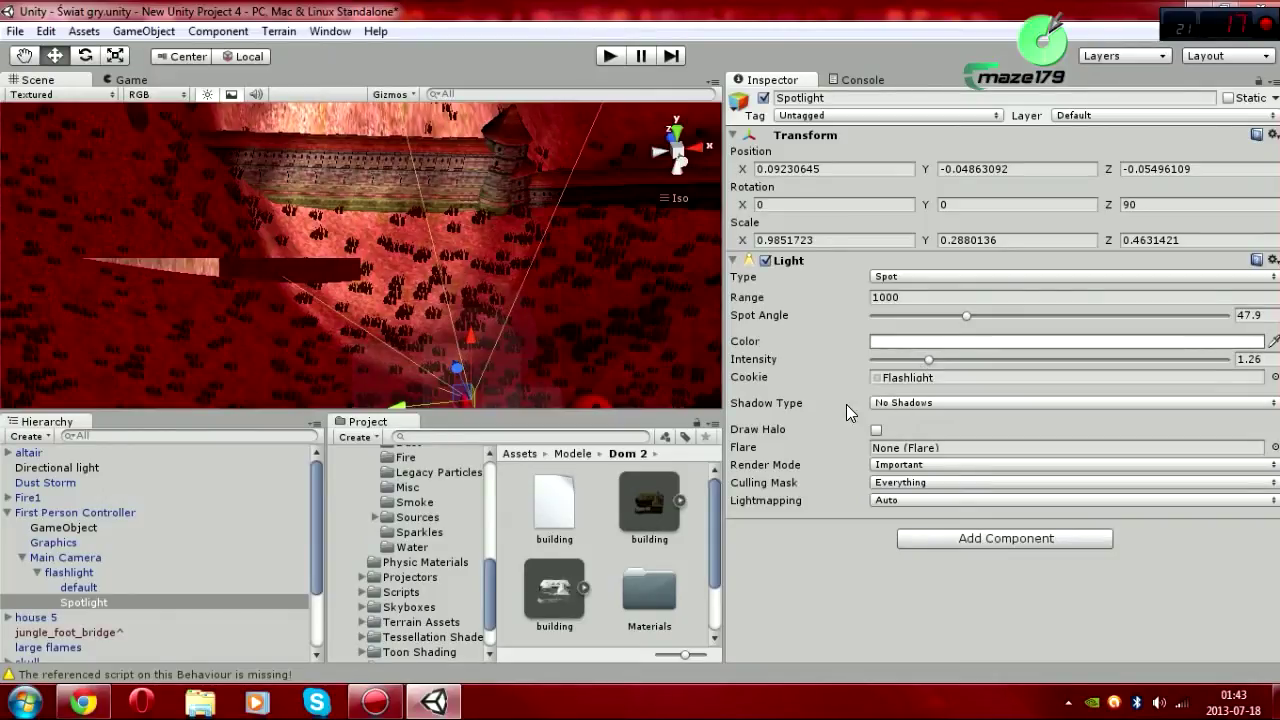
left_click(932, 376)
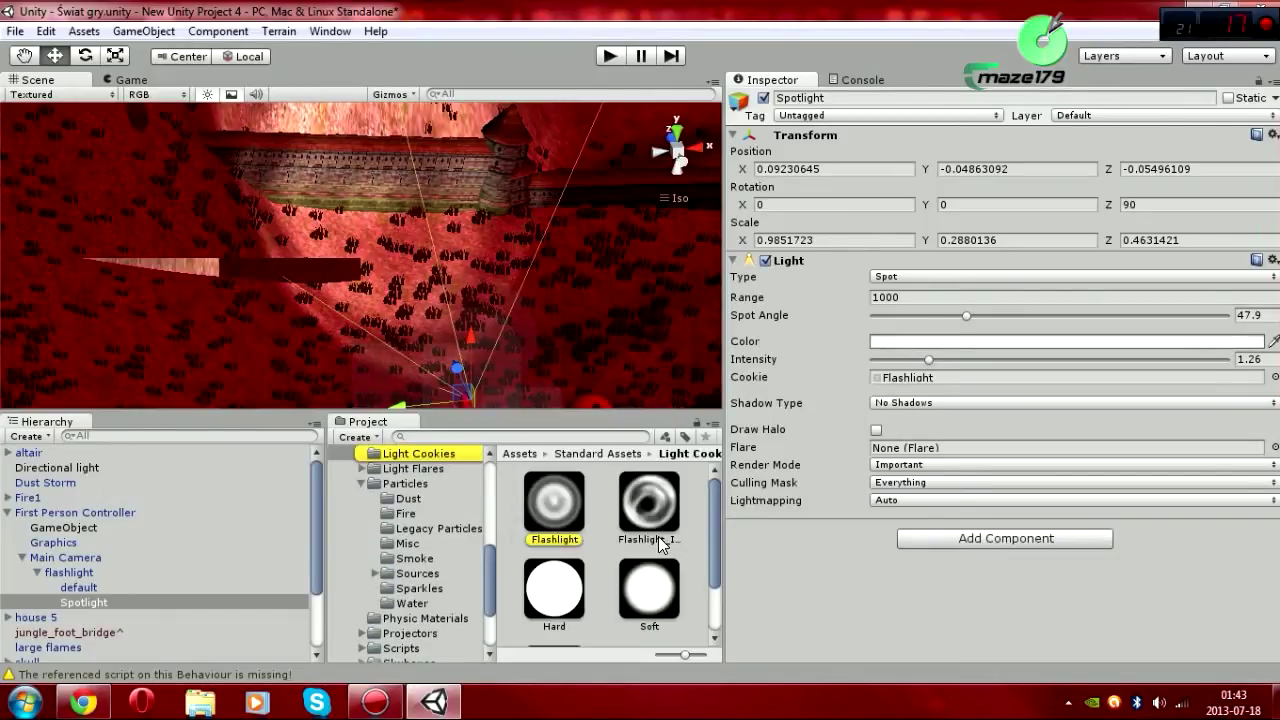
- Turn on Fadeout Mip Maps for the Flashlight cookie texture, then revert the unapplied import change
scroll(712, 550, "down", 2)
scroll(706, 566, "up", 2)
left_click(672, 513)
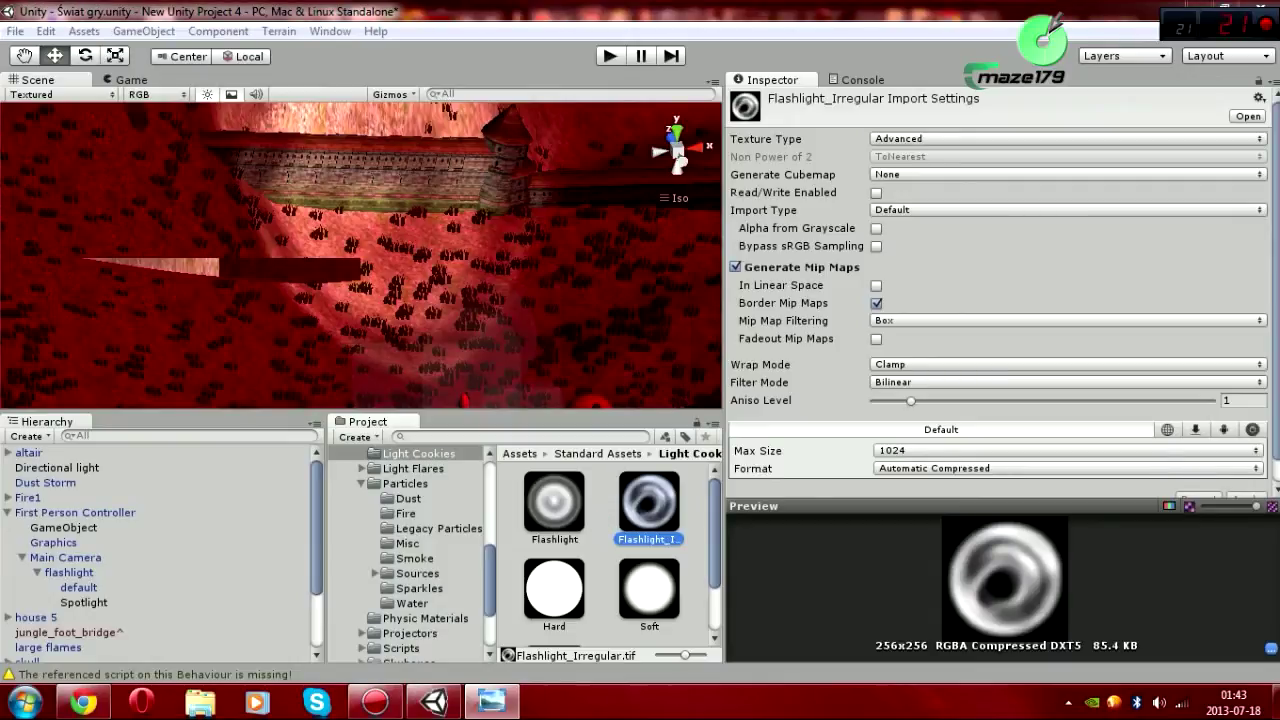
key("Left")
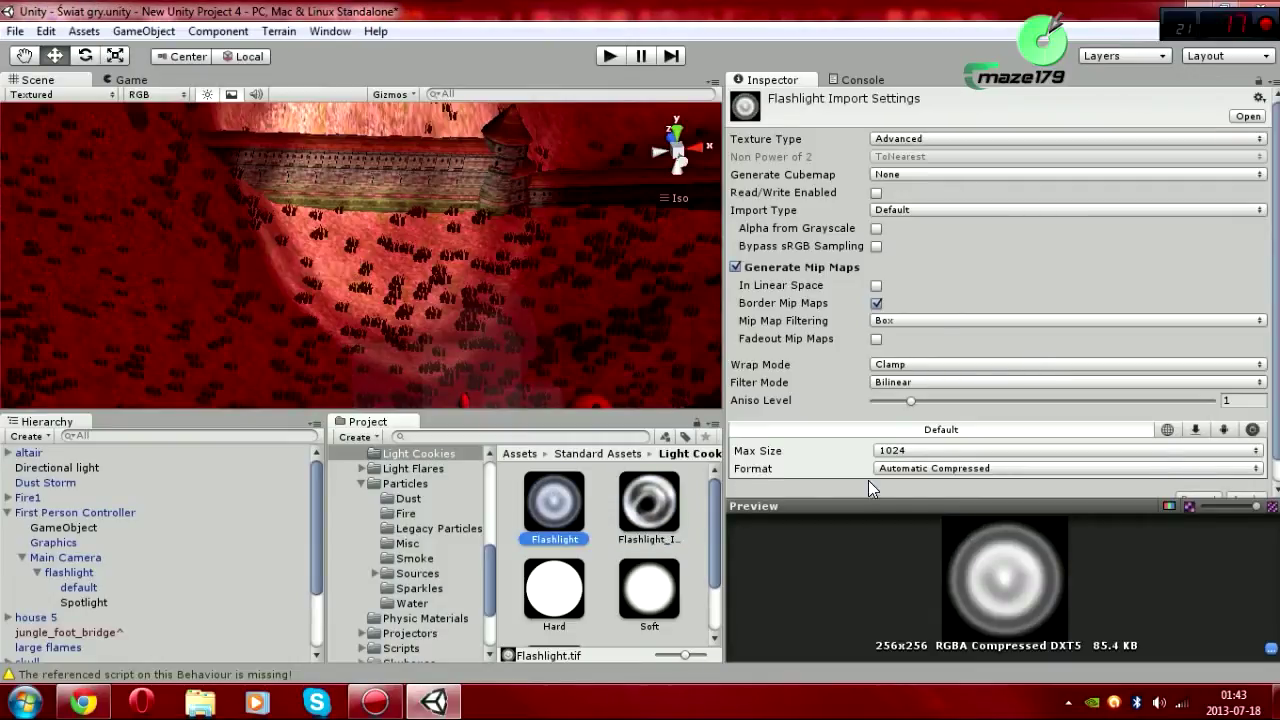
left_click(876, 338)
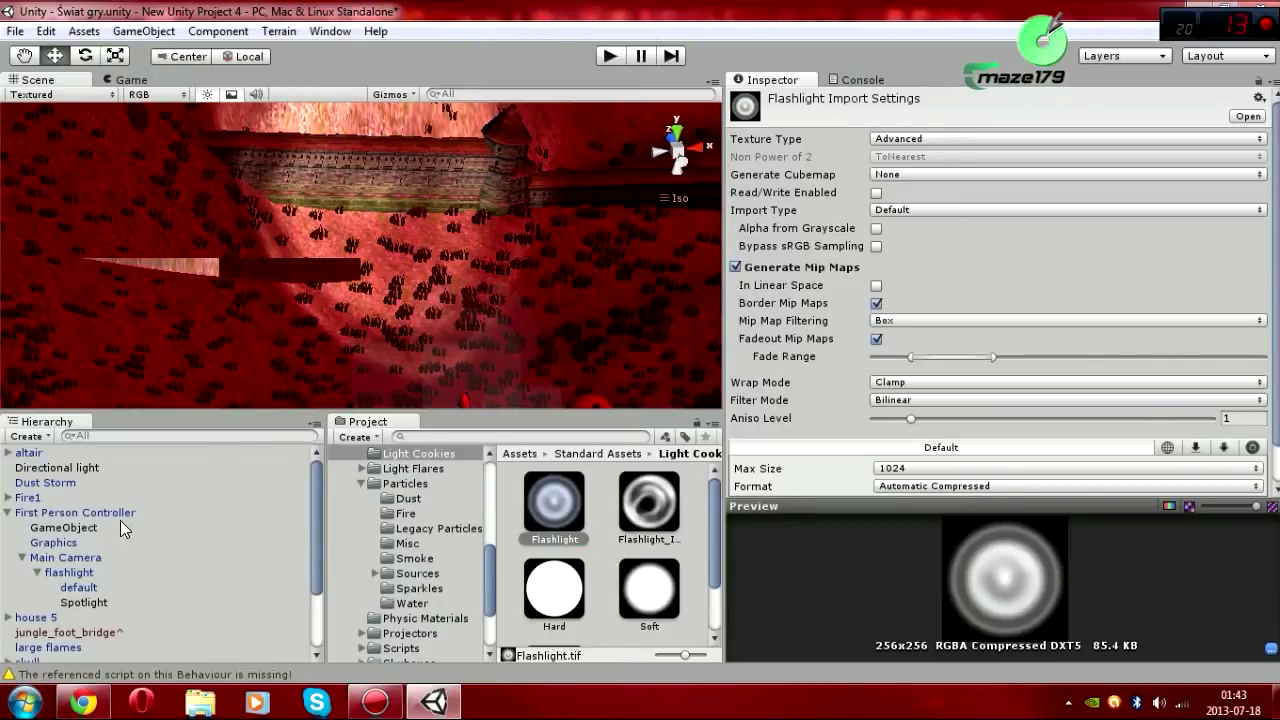
left_click(87, 603)
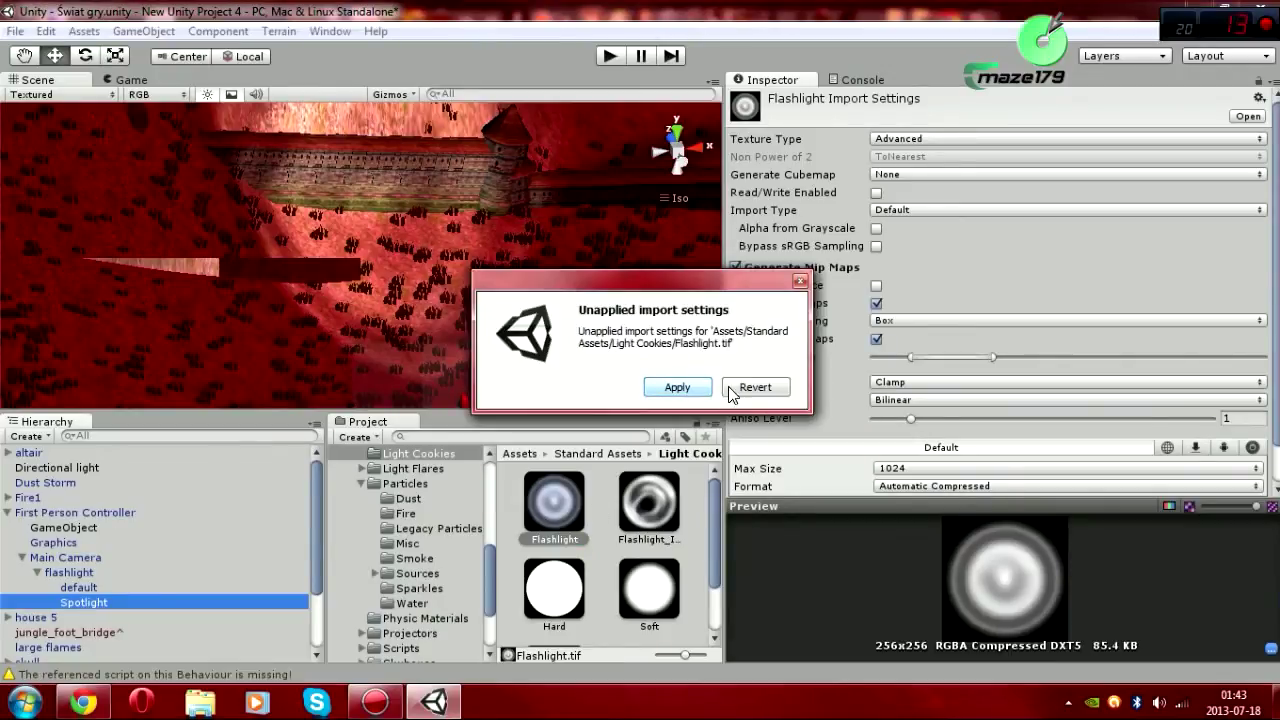
left_click(750, 386)
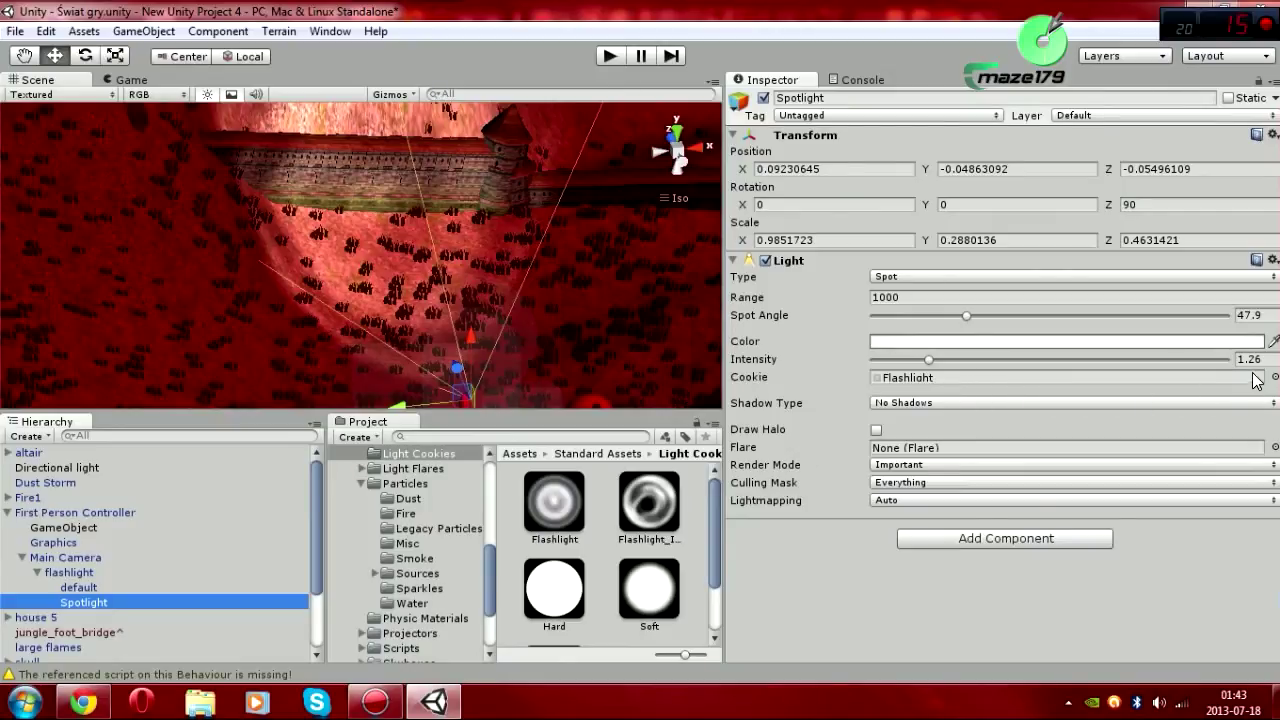
- Try flameE, flametemplate, Flashlight_Irregular and flameD as the cookie, then set it back to Flashlight
left_click(1275, 377)
left_click(168, 152)
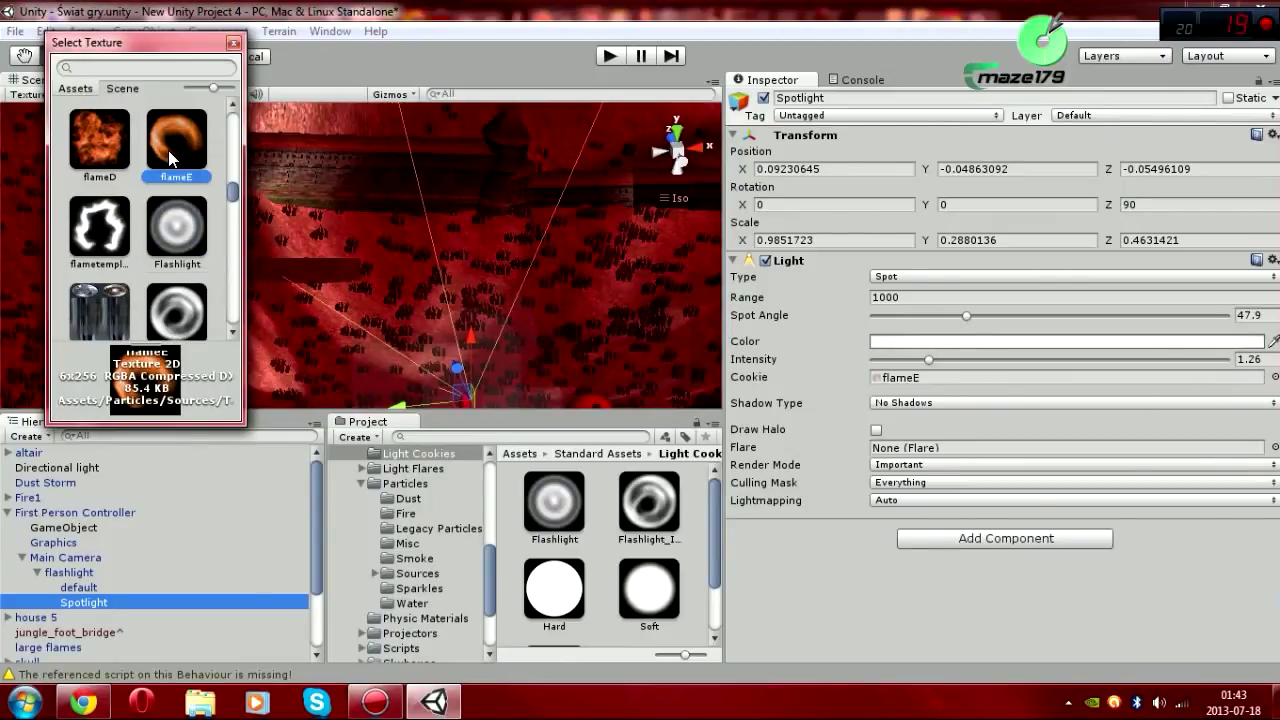
left_click(96, 224)
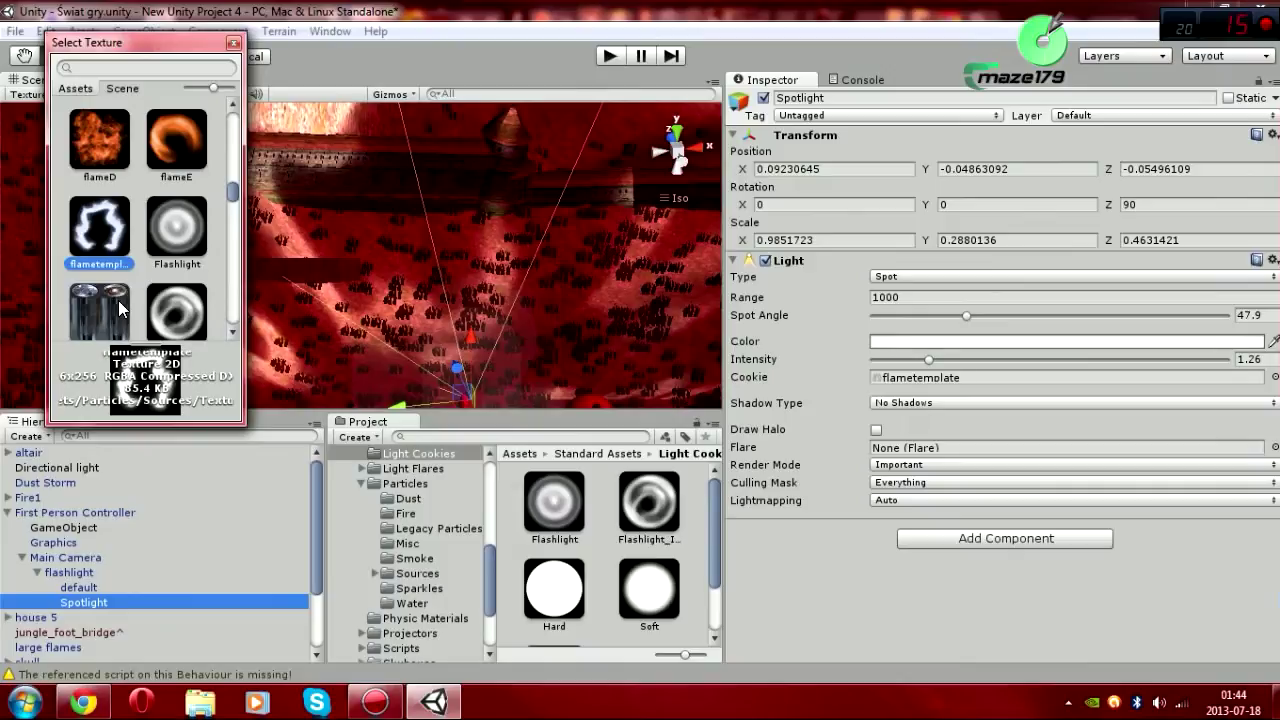
left_click(190, 300)
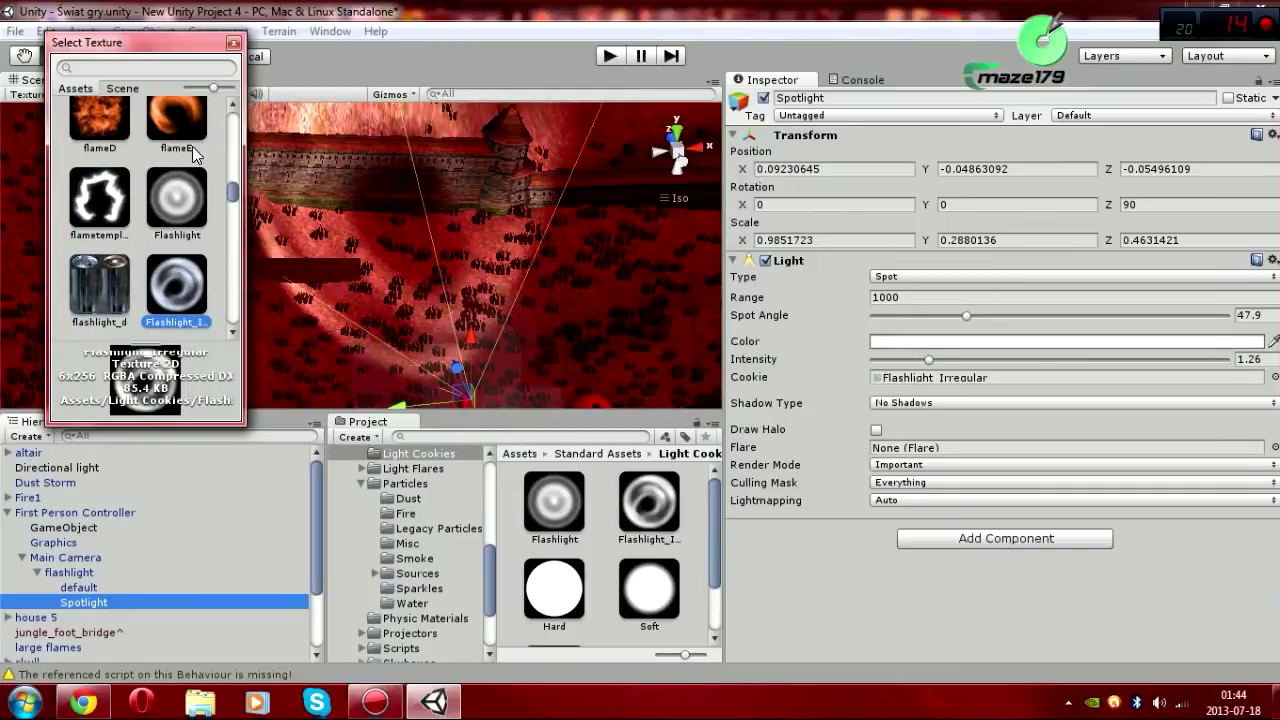
left_click(84, 134)
scroll(229, 203, "down", 2)
left_click_drag(229, 203, 222, 192)
left_click(150, 250)
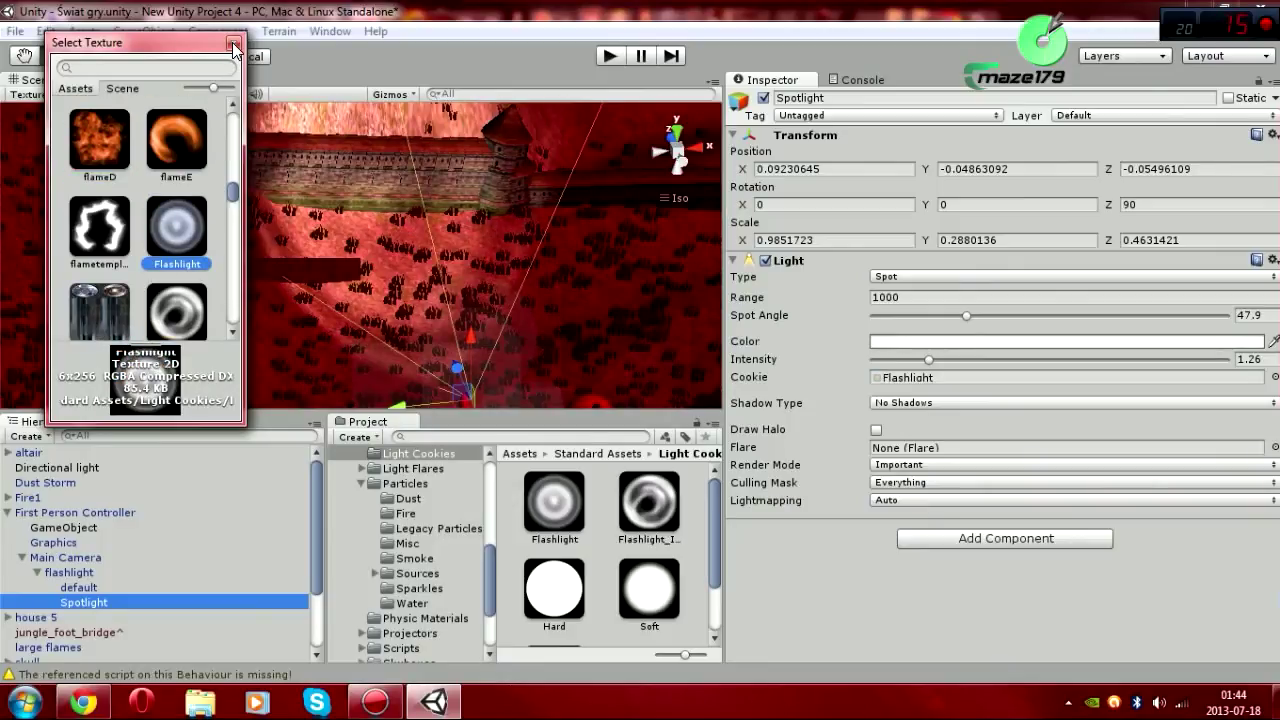
left_click(233, 45)
- Narrow the Spotlight's spot angle to 43.7 and orbit to view the beam
left_click_drag(958, 315, 952, 315)
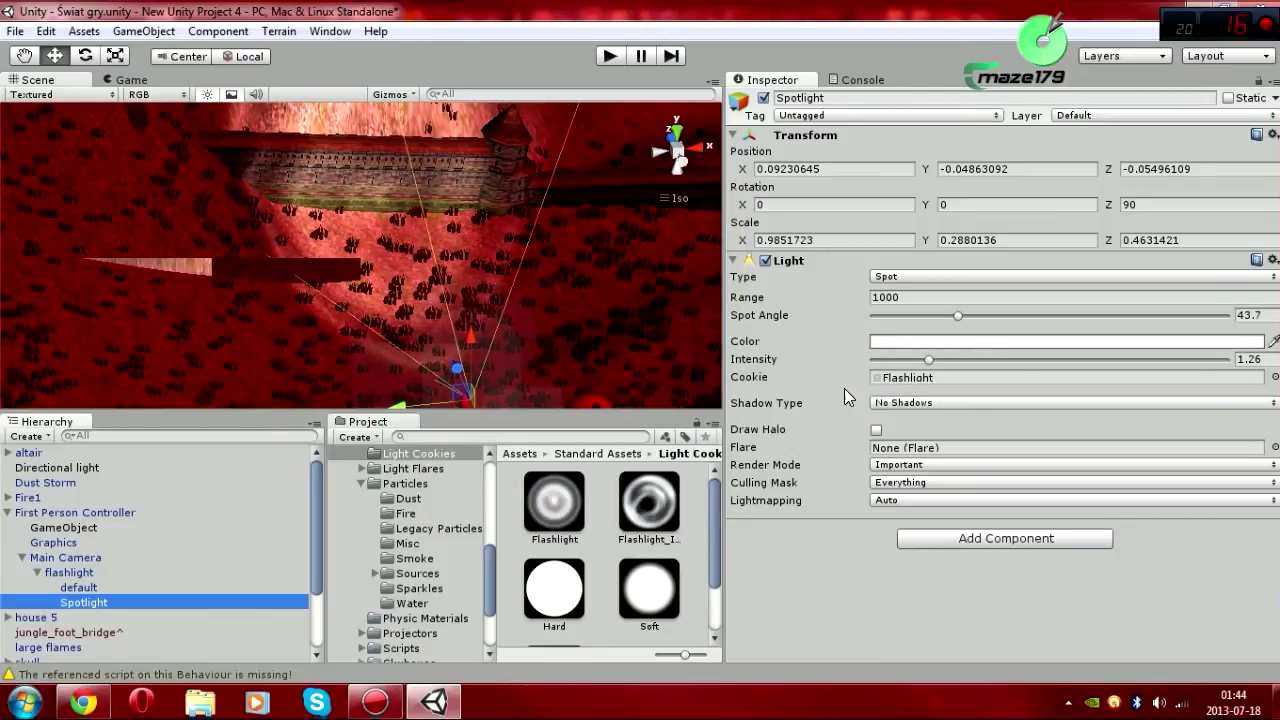
mouse_move(430, 340)
left_mouse_down("alt")
mouse_move(476, 303)
mouse_move(422, 309)
mouse_move(516, 302)
left_mouse_up("alt")
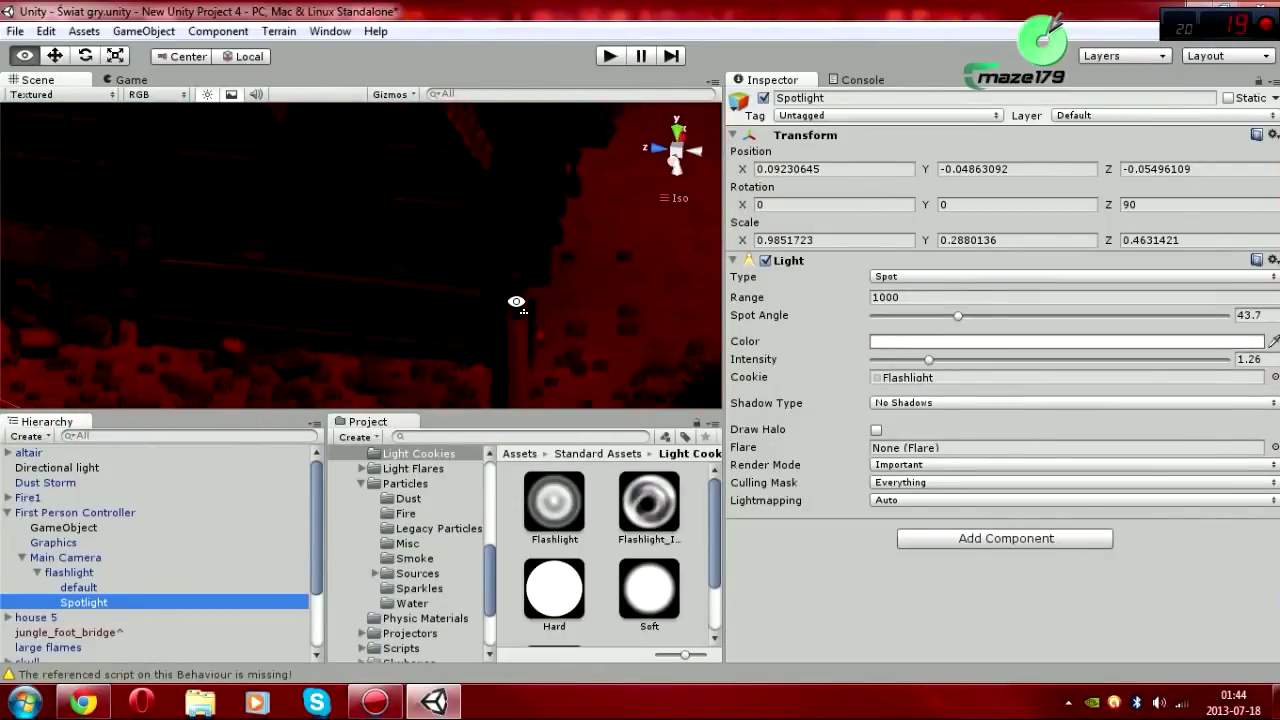
mouse_move(516, 302)
left_mouse_down("alt")
mouse_move(401, 230)
mouse_move(400, 357)
left_mouse_up("alt")
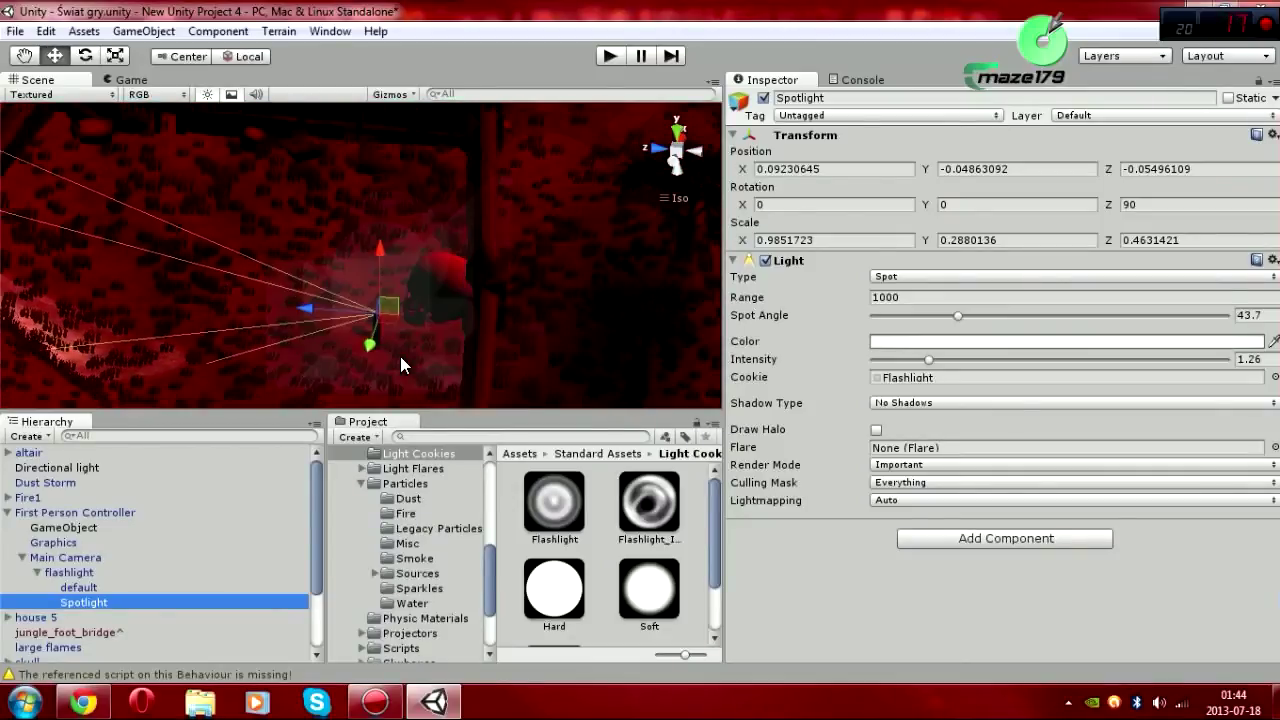
middle_click_drag(400, 356, 416, 338)
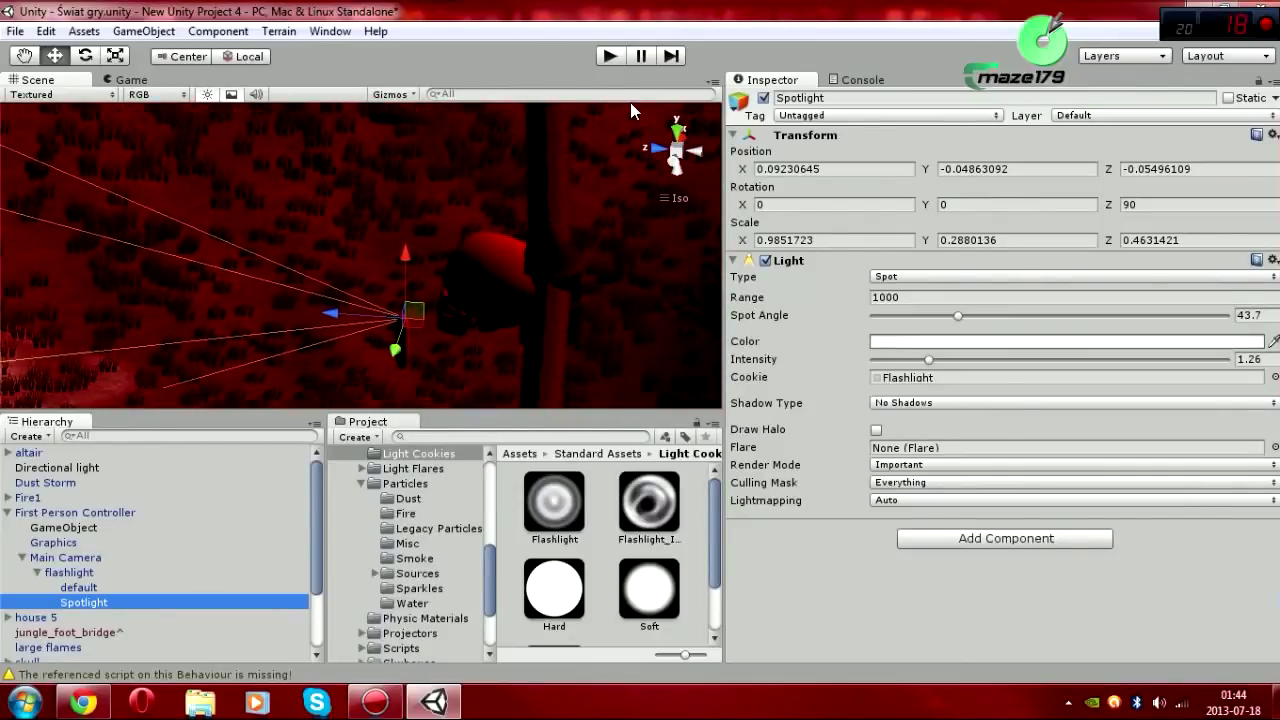
- Run the game in play mode to test the flashlight beam, then stop it
left_click(607, 56)
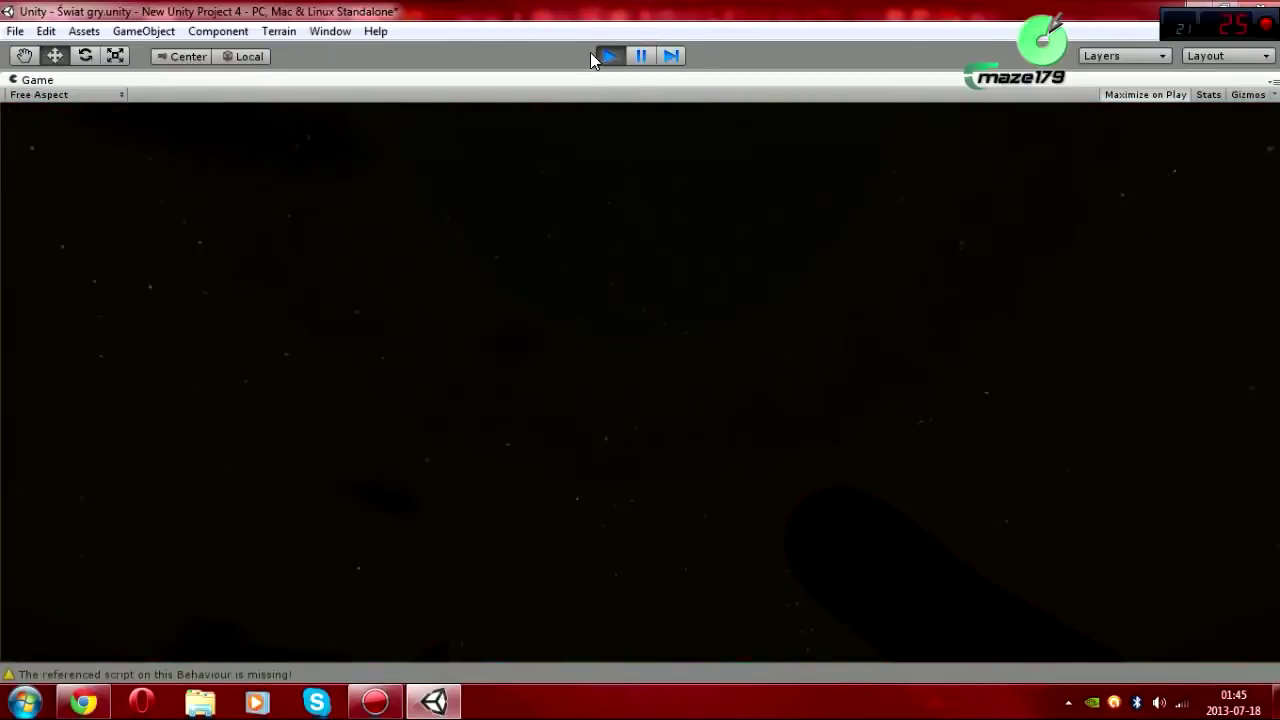
left_click(608, 56)
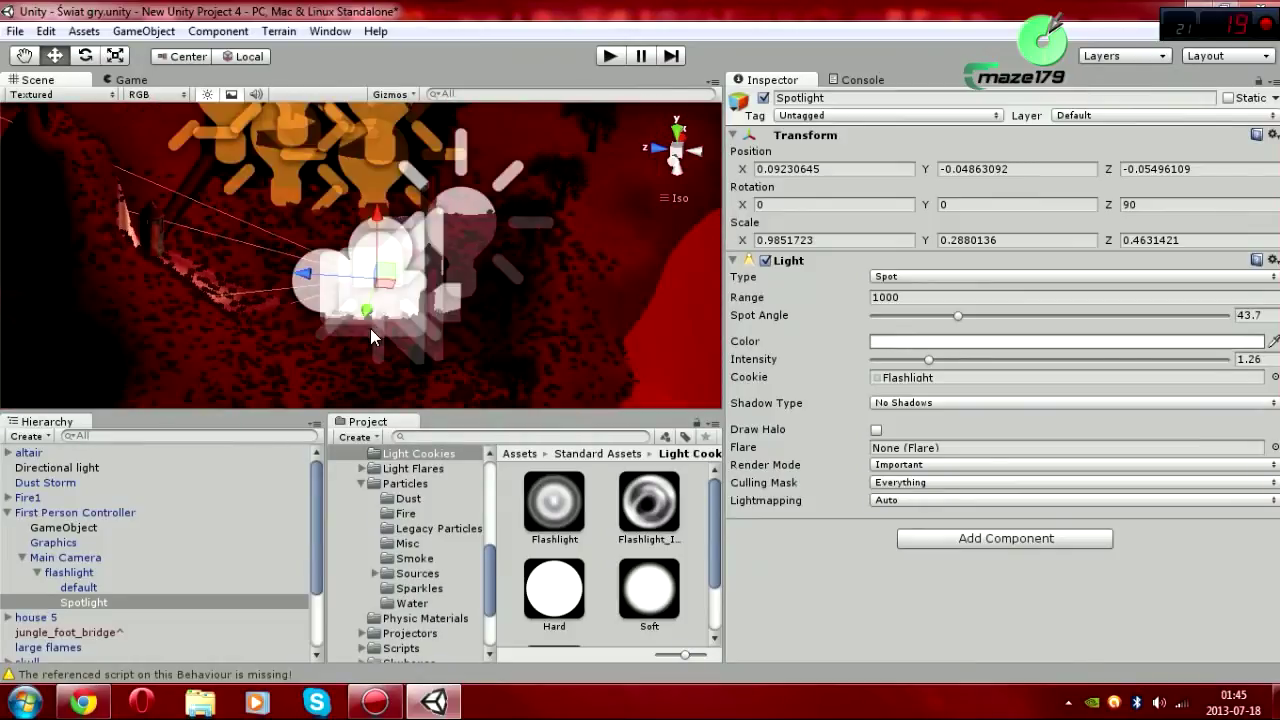
middle_click_drag(390, 322, 416, 293)
mouse_move(416, 292)
left_mouse_down("alt")
mouse_move(268, 290)
mouse_move(342, 243)
left_mouse_up("alt")
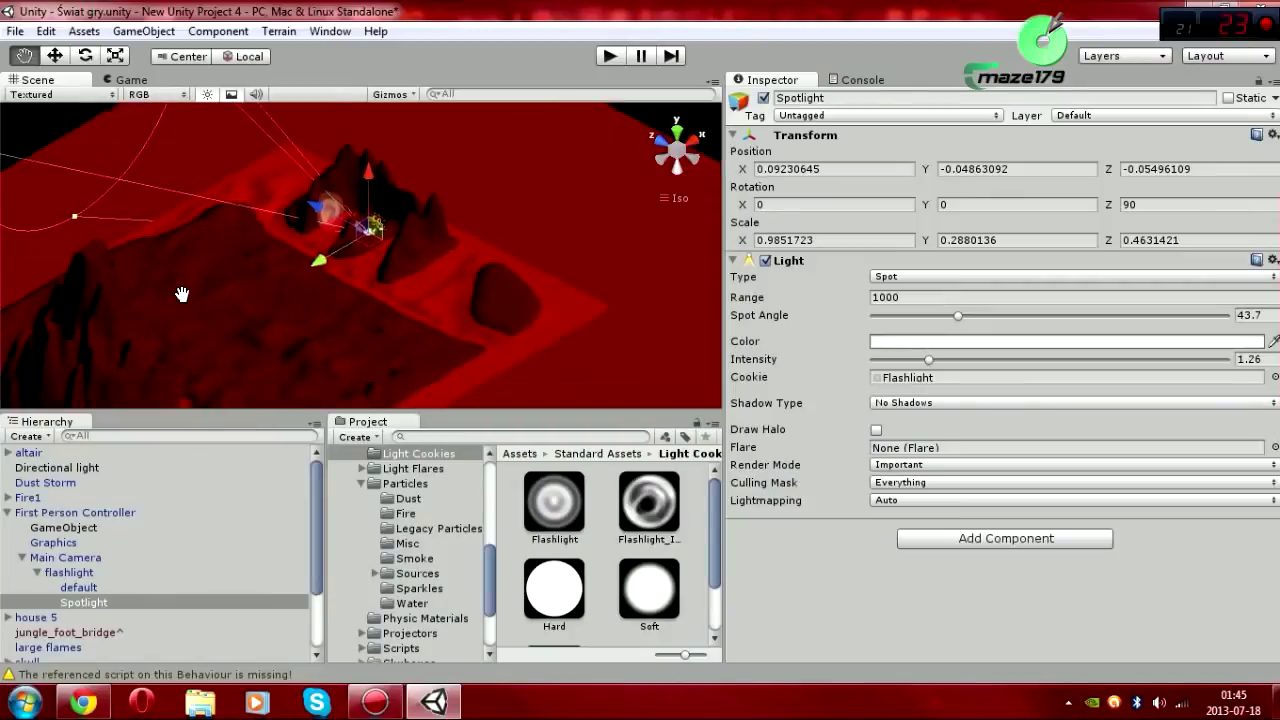
left_click_drag(406, 170, 485, 250, "alt")
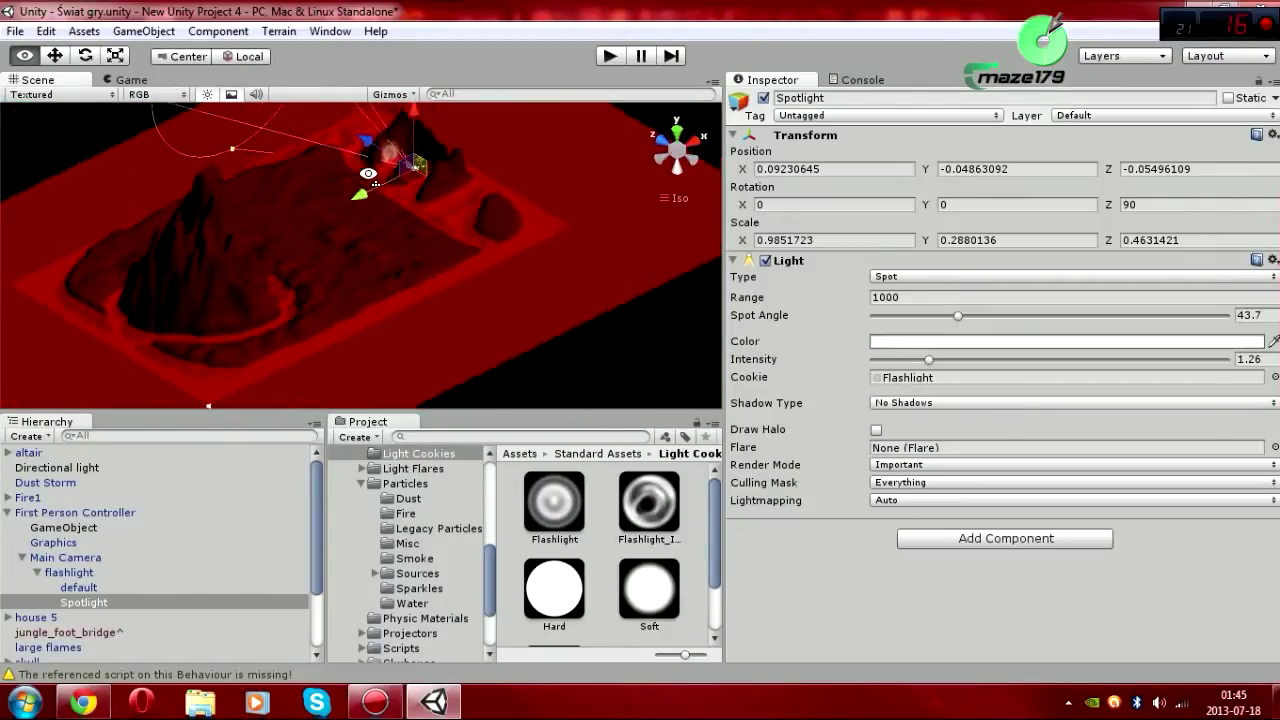
scroll(534, 250, "up", 2)
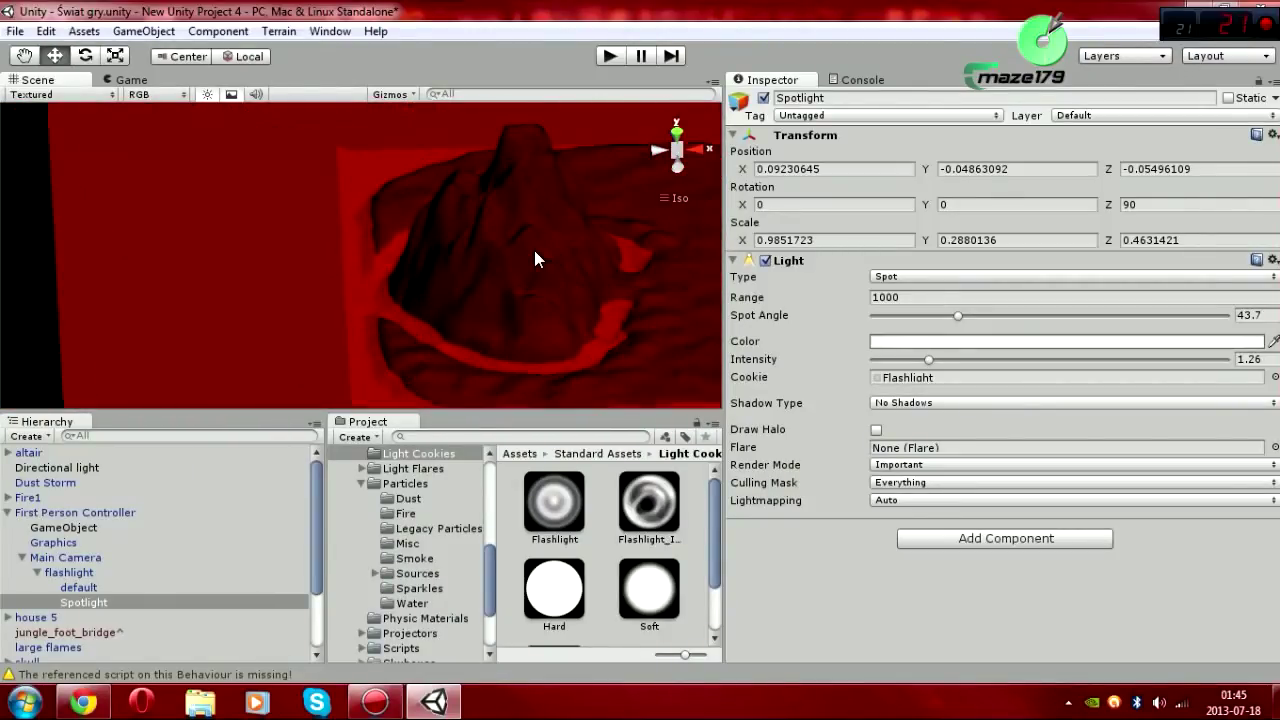
scroll(372, 252, "up", 2)
scroll(372, 252, "up", 2)
mouse_move(372, 252)
left_mouse_down("alt")
mouse_move(534, 289)
mouse_move(343, 280)
mouse_move(317, 303)
mouse_move(296, 255)
left_mouse_up("alt")
scroll(400, 318, "down", 2)
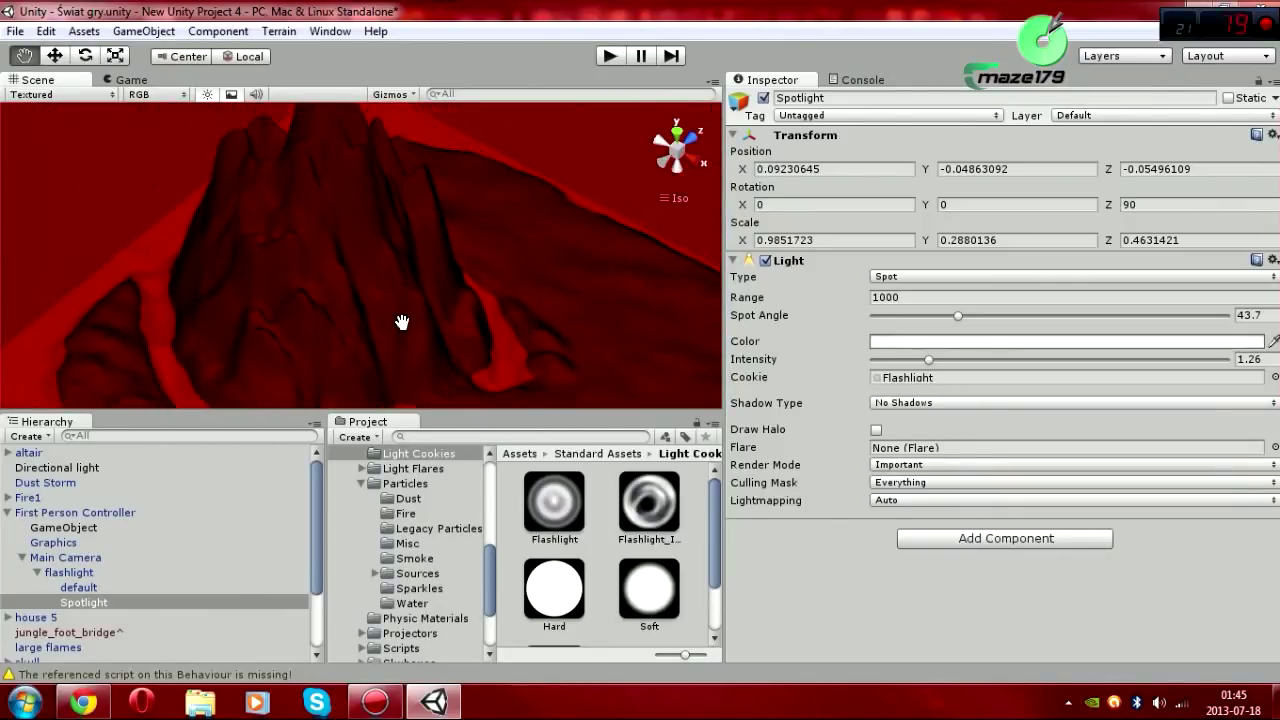
scroll(428, 300, "down", 2)
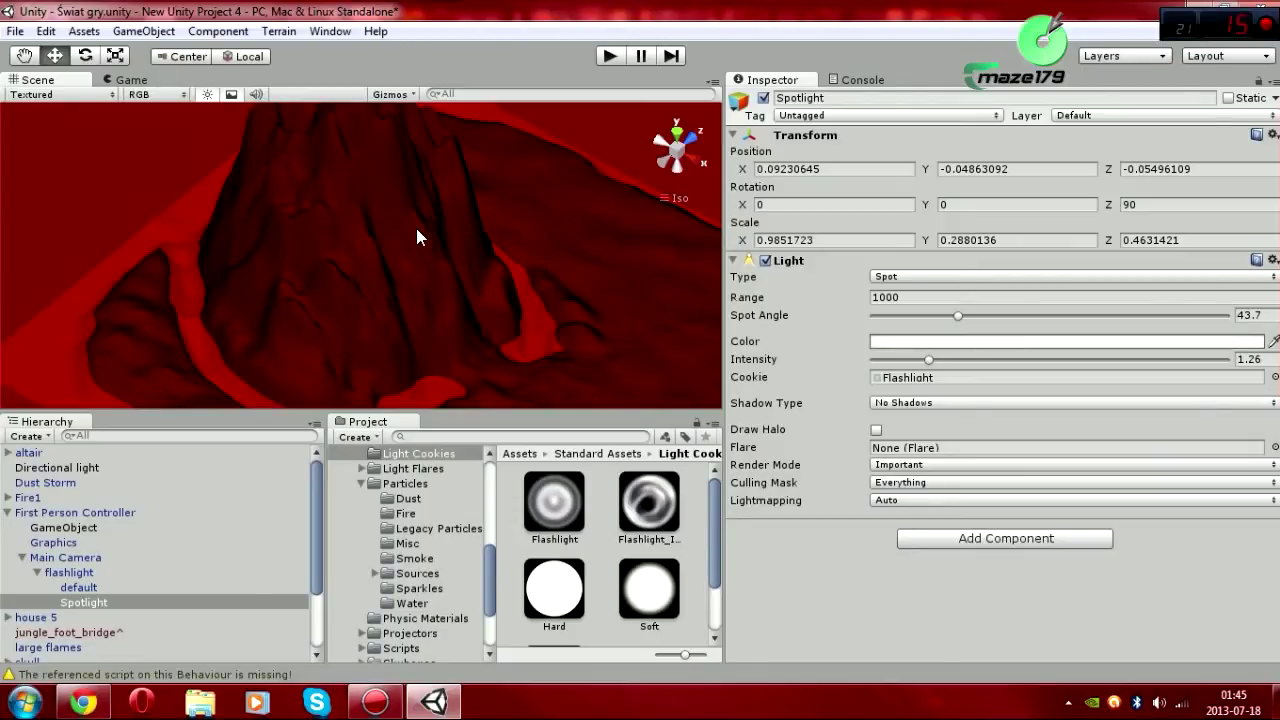
scroll(551, 206, "up", 3)
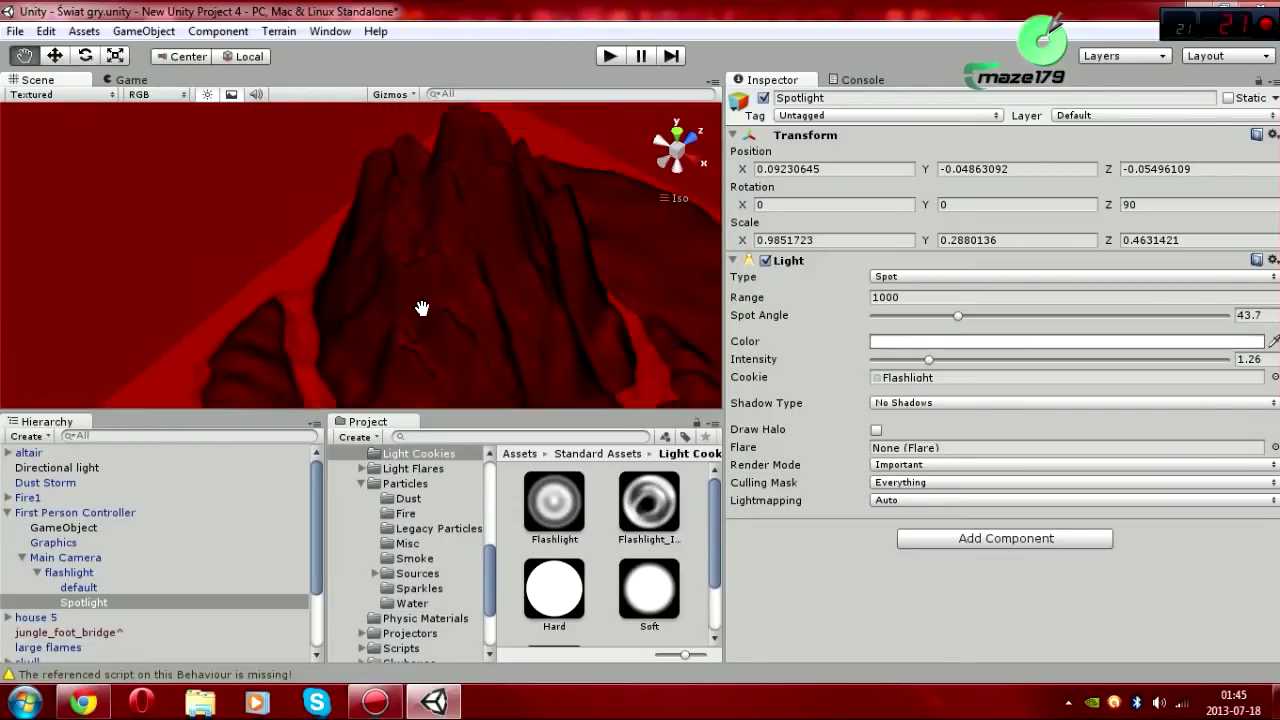
scroll(408, 306, "up", 3)
middle_click_drag(532, 170, 368, 312)
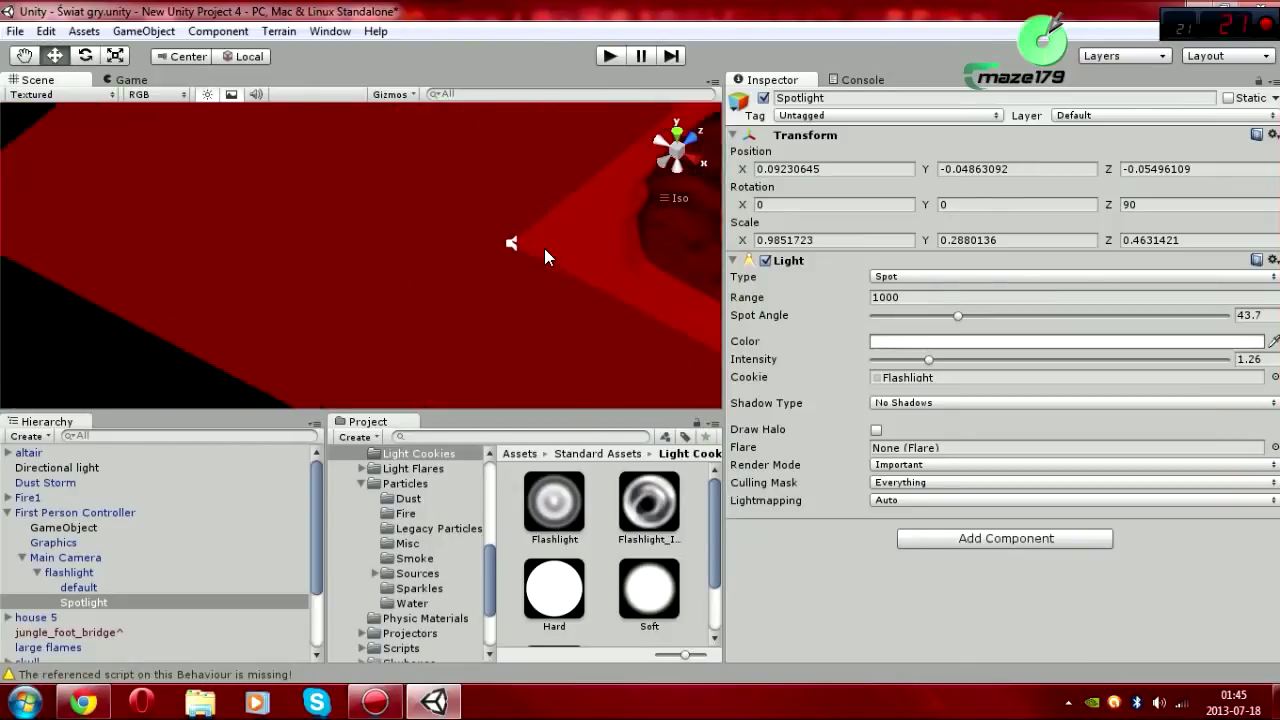
scroll(575, 349, "up", 2)
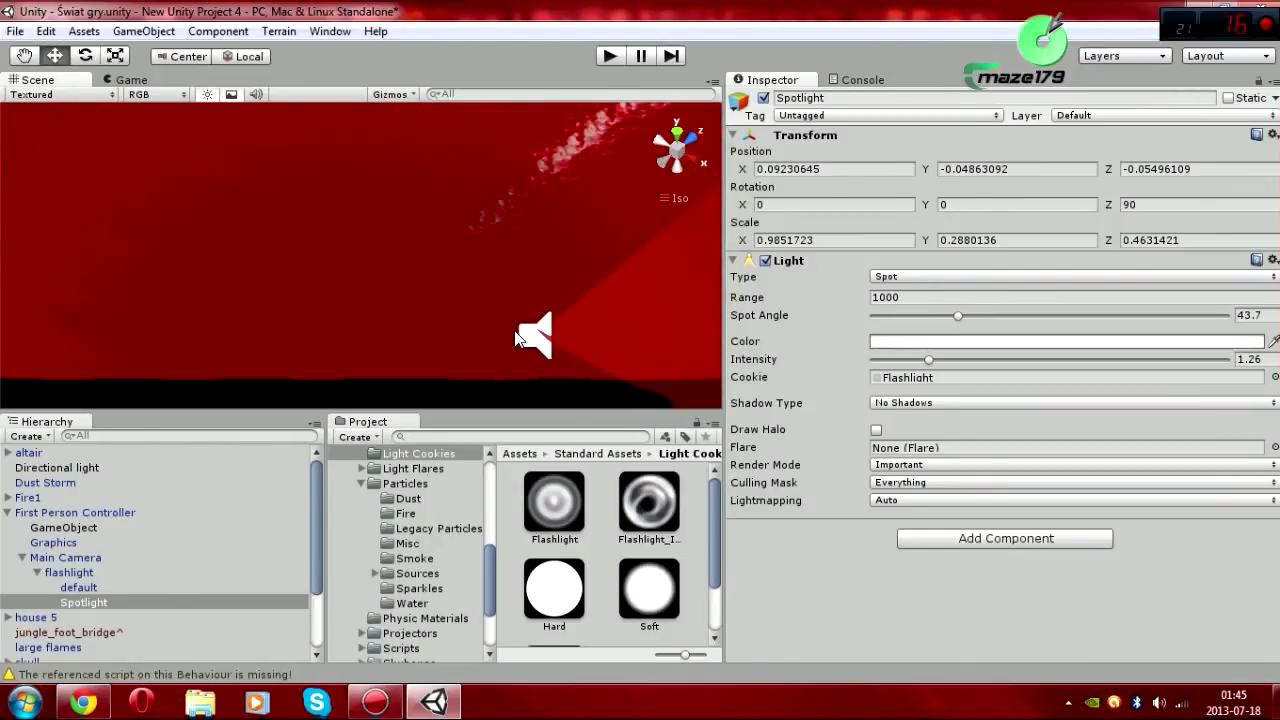
- Select and frame the Terrain to inspect its Audio Source playing Scary Music Clip 08
left_click(515, 338)
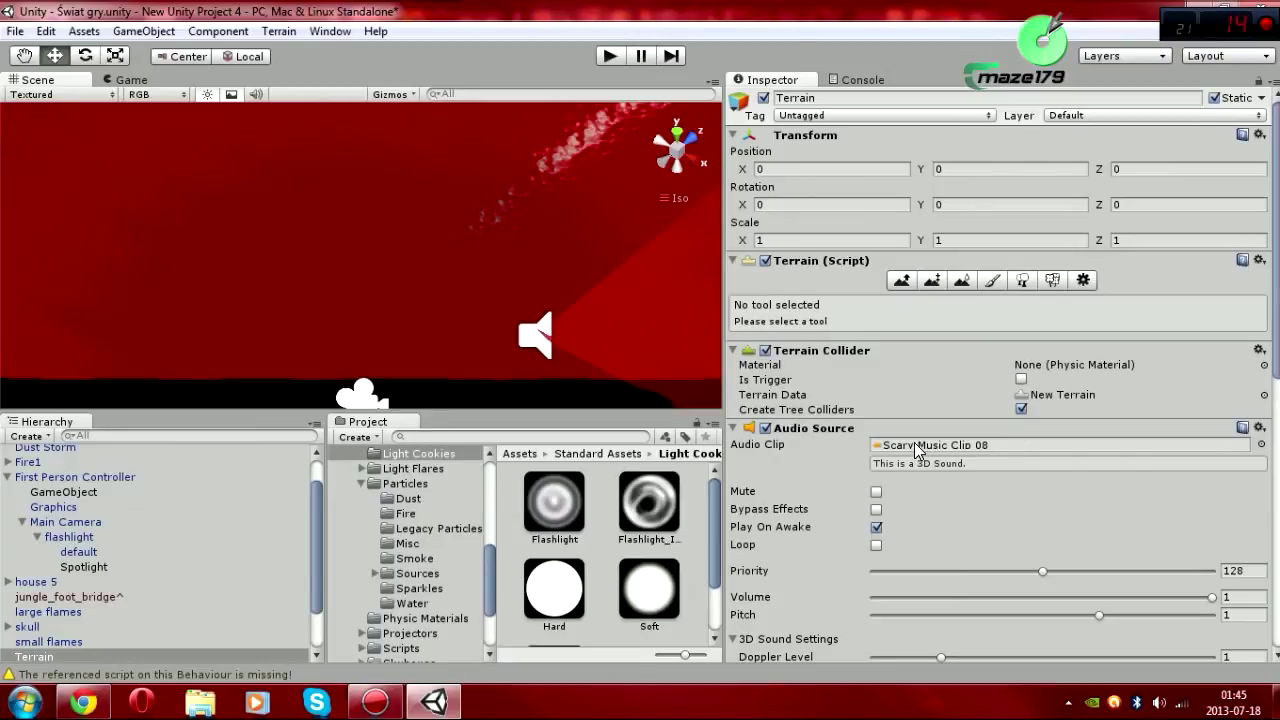
scroll(610, 278, "down", 1)
scroll(600, 284, "down", 2)
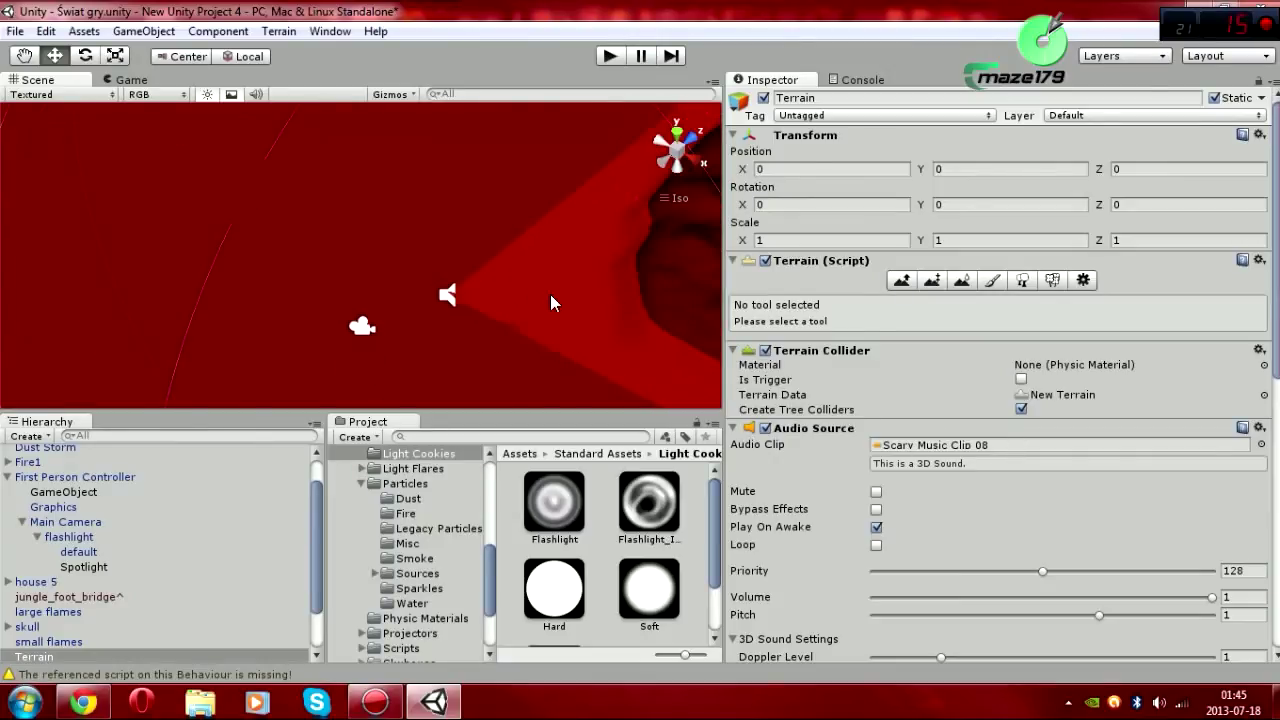
scroll(550, 294, "down", 1)
scroll(550, 294, "down", 2)
middle_click_drag(550, 294, 185, 343)
key("f")
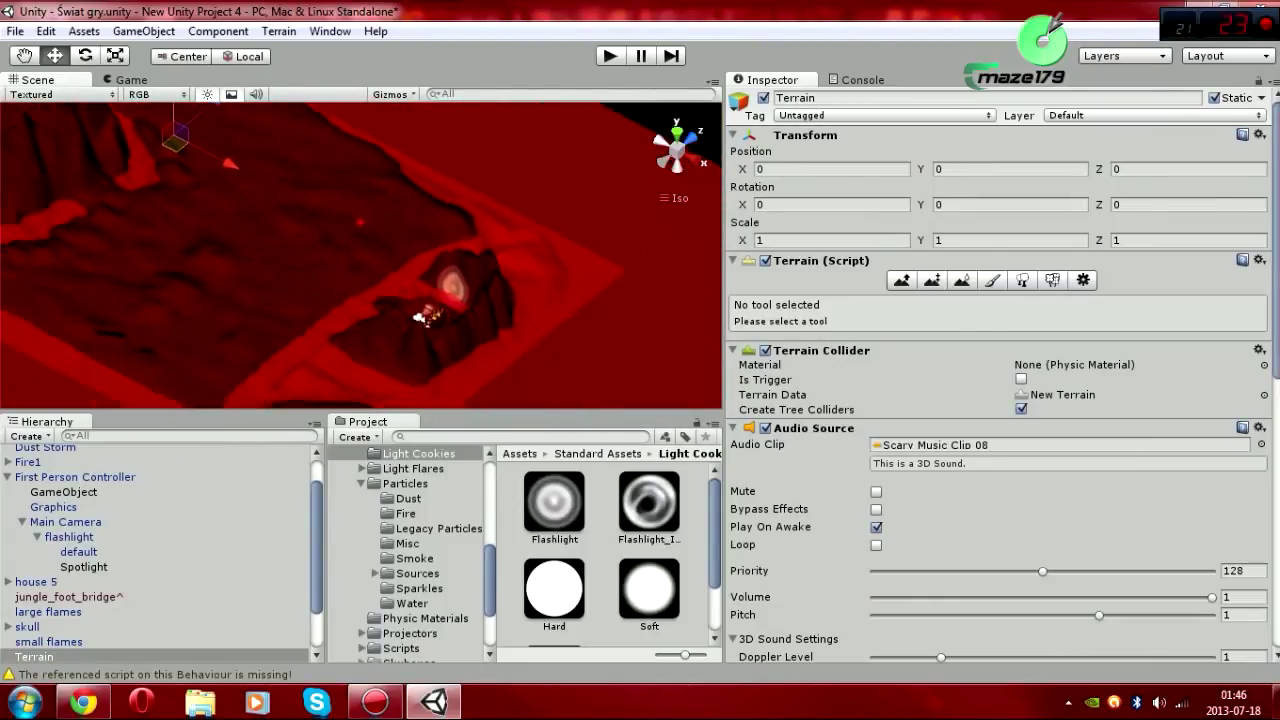
scroll(399, 183, "up", 3)
scroll(486, 206, "up", 2)
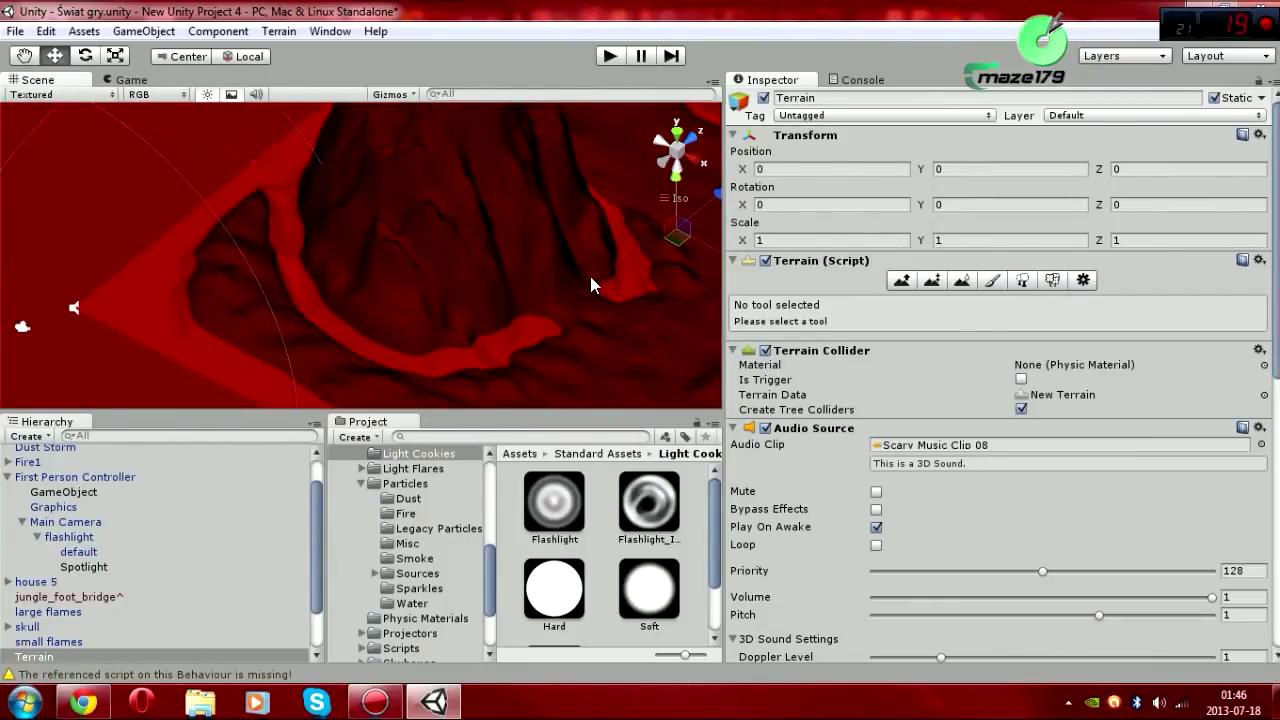
scroll(591, 286, "up", 2)
scroll(383, 229, "up", 2)
scroll(304, 214, "down", 2)
scroll(336, 230, "down", 2)
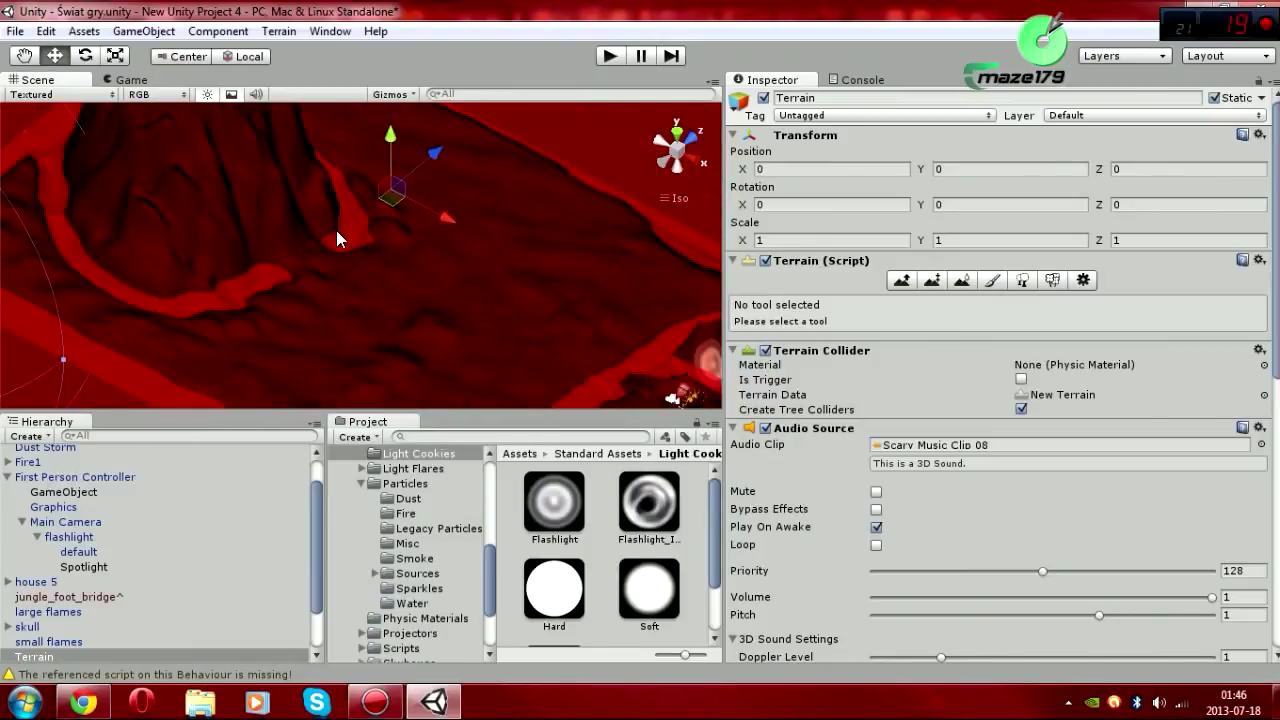
scroll(356, 248, "down", 2)
- Move the First Person Controller along X to 826.7203 and start play mode
left_click(110, 477)
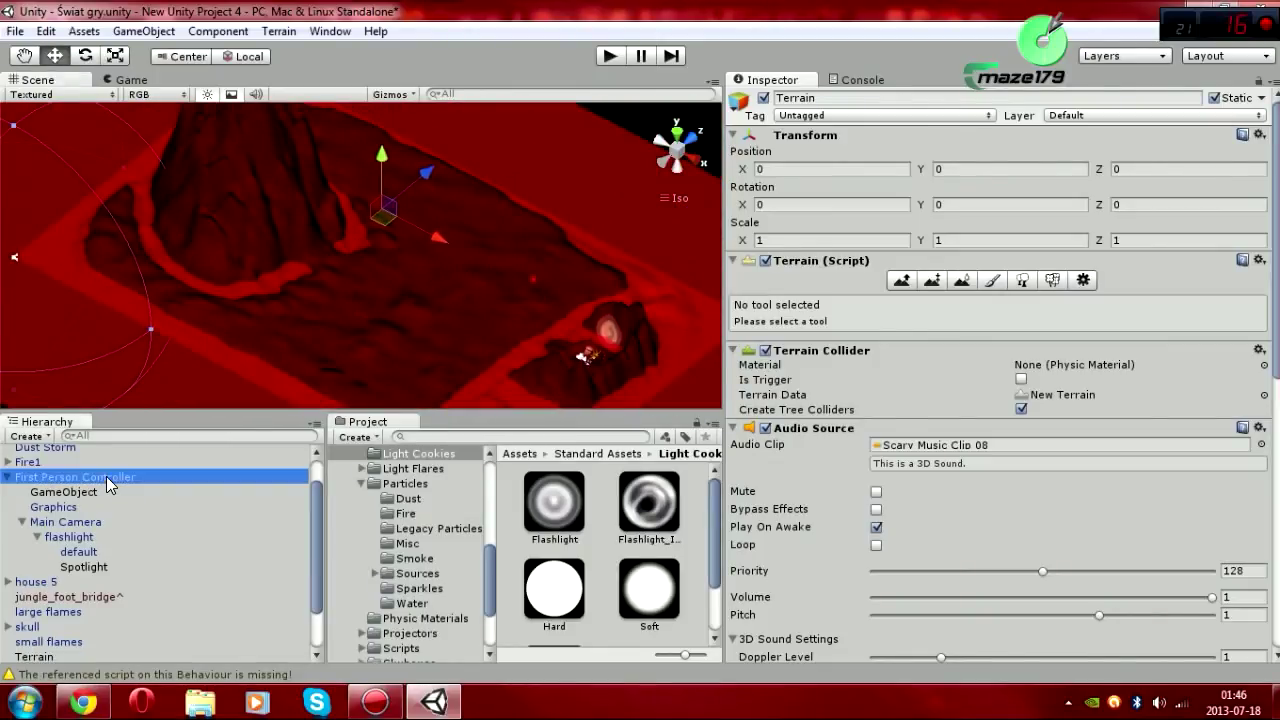
mouse_move(632, 384)
left_mouse_down()
mouse_move(415, 228)
mouse_move(401, 240)
left_mouse_up()
left_click(617, 56)
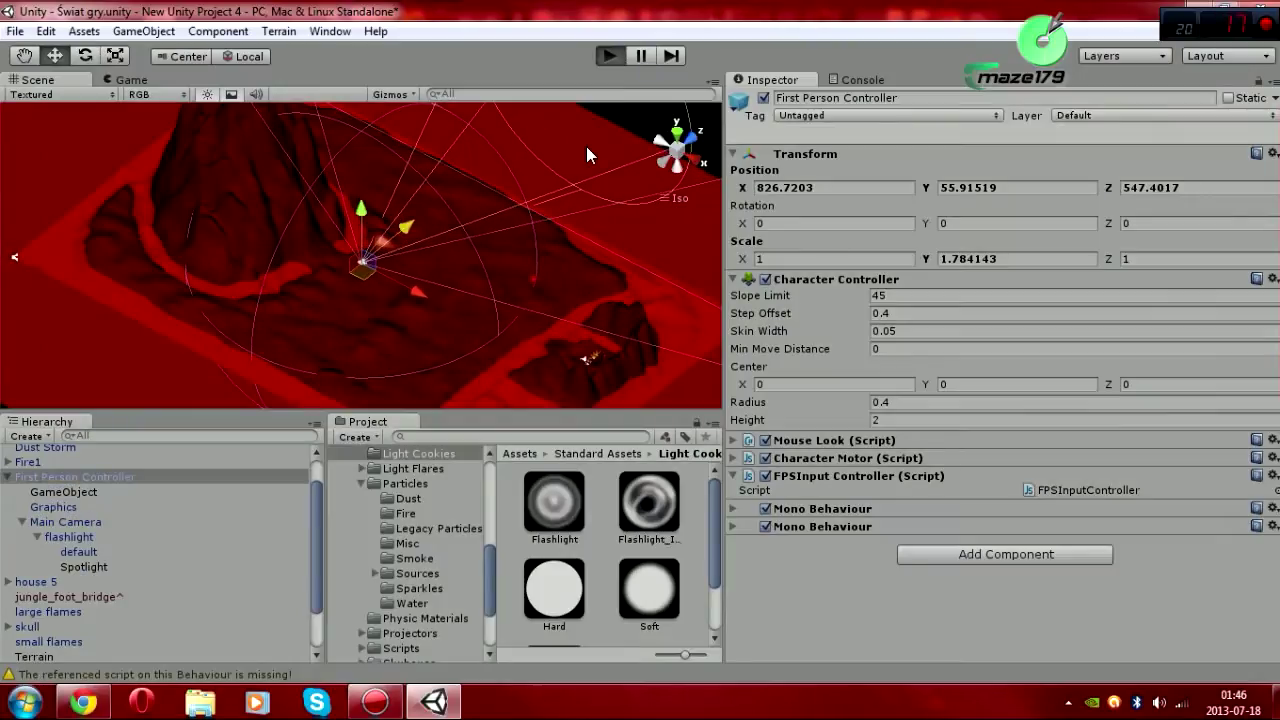